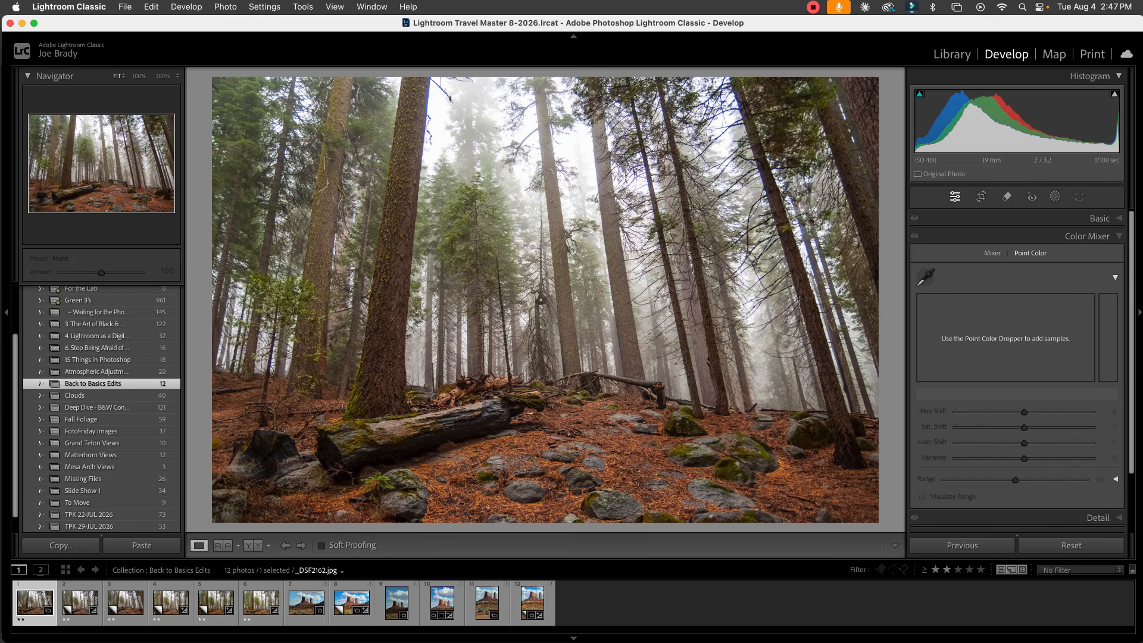
Step: Reduce the filmstrip height slightly and create a virtual copy of the foggy forest photo _DSF2162.jpg
drag(572, 560, 571, 564)
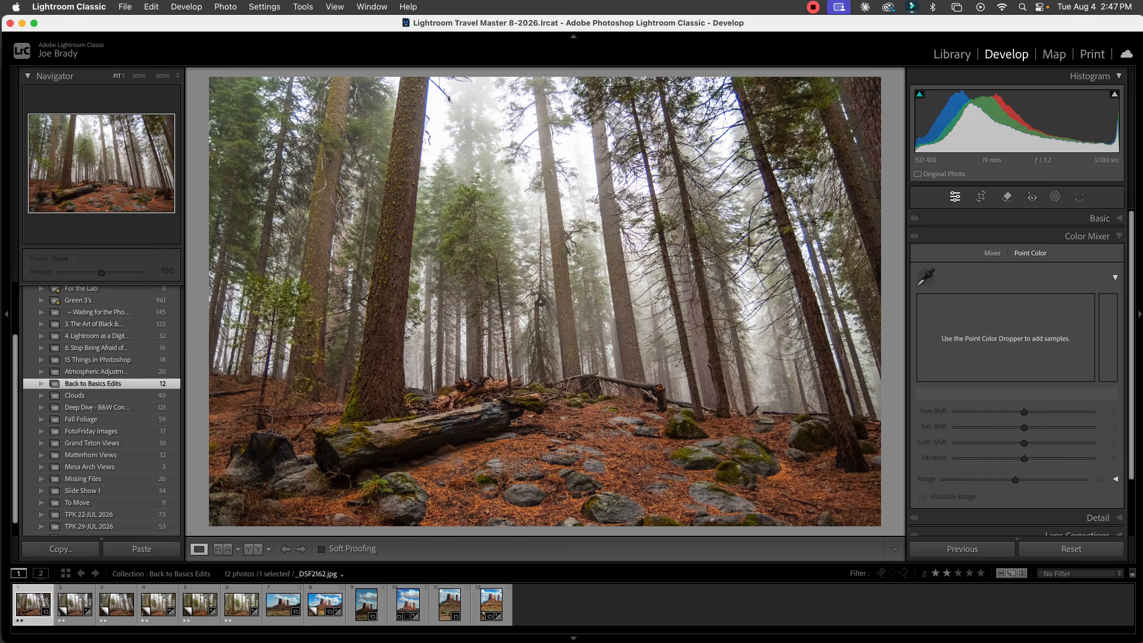
key(super+apostrophe)
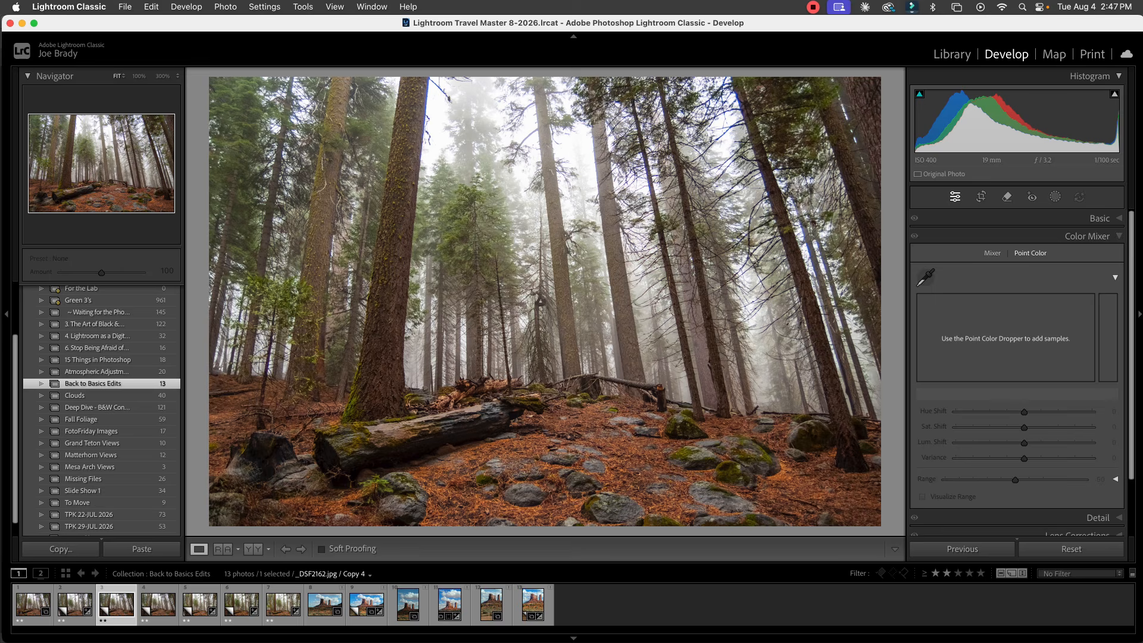
Step: Correct the leaning trees with the Transform settings Vertical -46, Aspect -22 and Y Offset -7.9
scroll(1020, 373, down, 3)
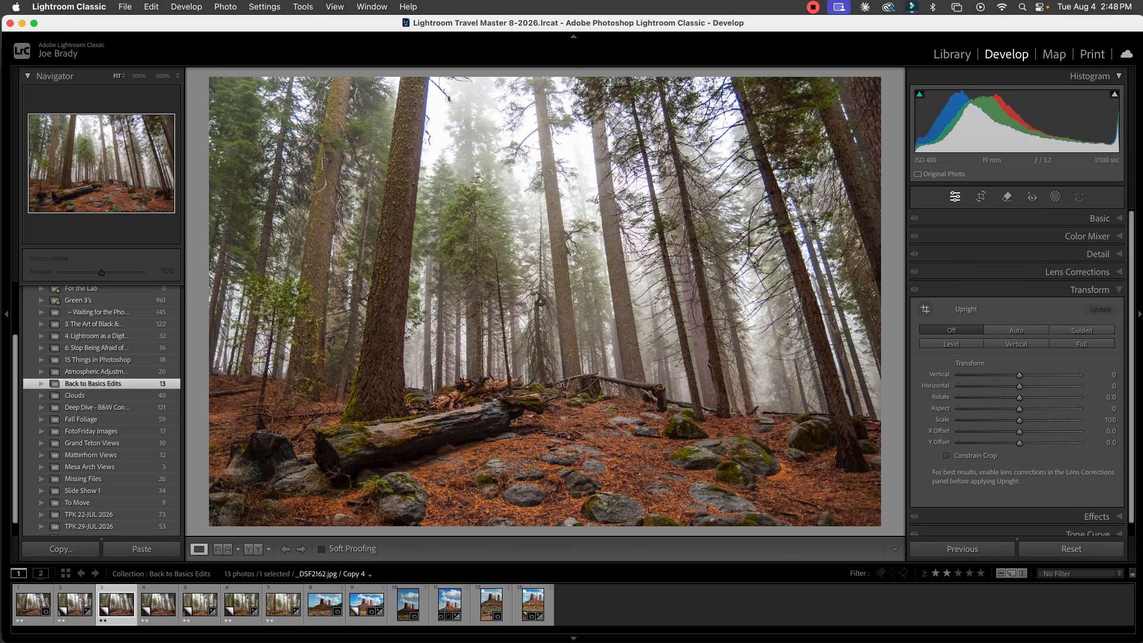
drag(1019, 375, 991, 374)
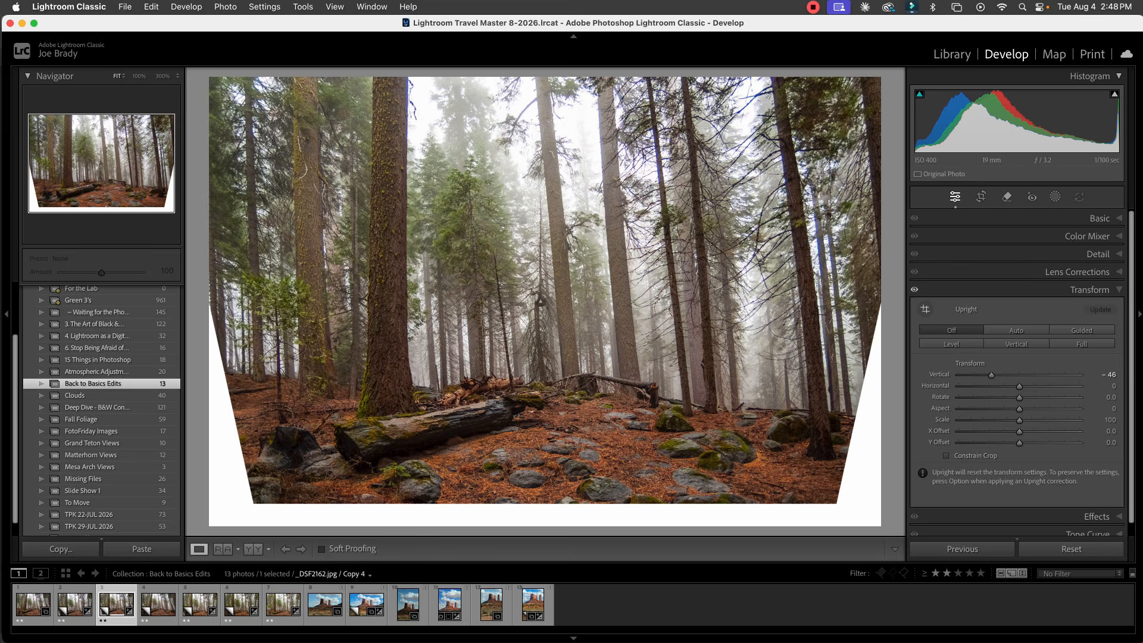
mouse_move(1019, 443)
mouse_down()
mouse_move(1030, 443)
mouse_move(1015, 443)
mouse_up()
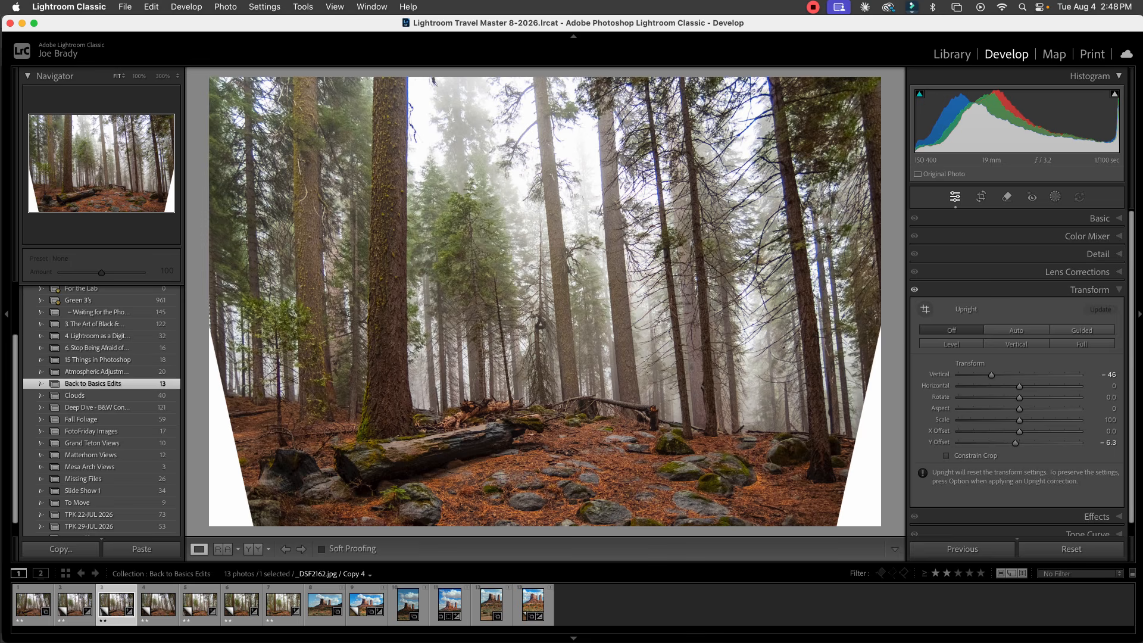
drag(1019, 408, 1014, 443)
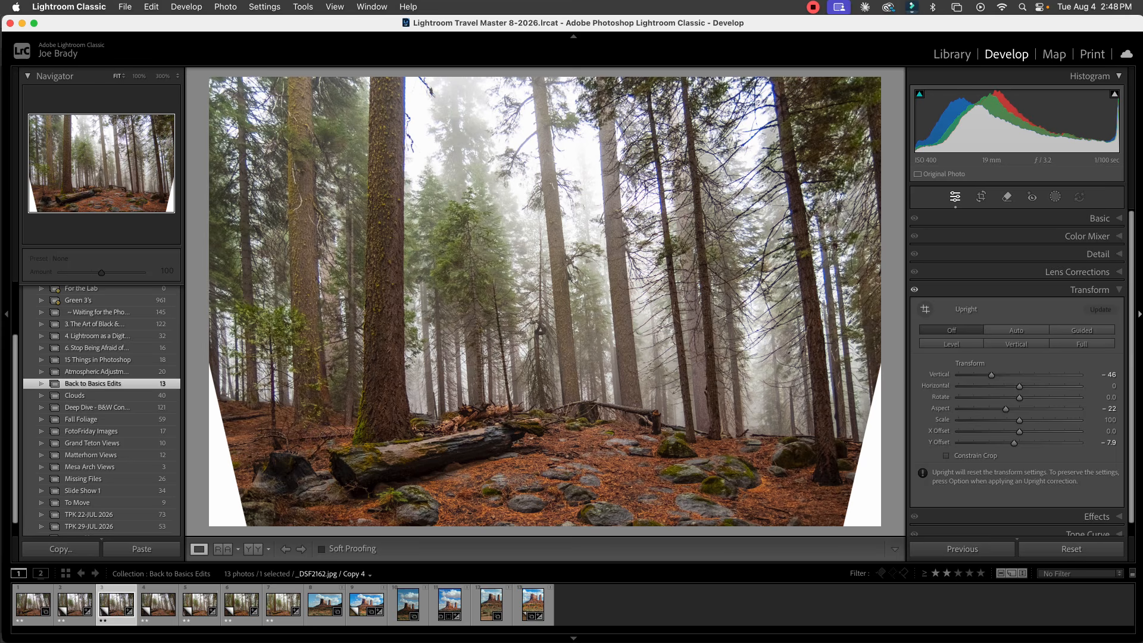
Step: Sample the green foliage of the tree near the photo's centre as a Point Color in the Color Mixer
click(1098, 254)
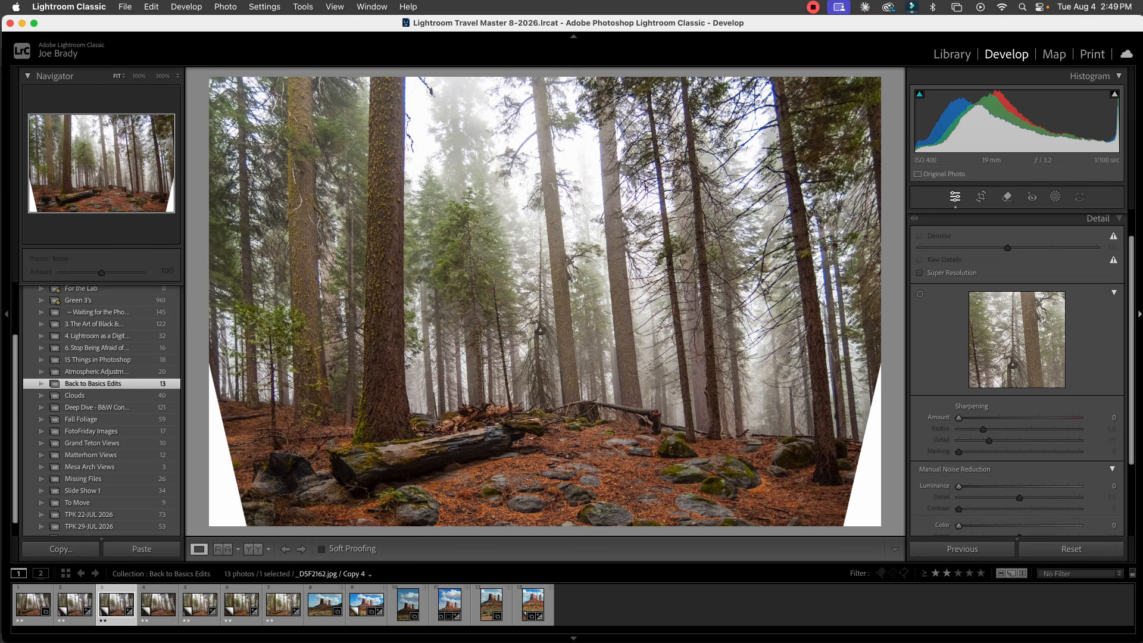
scroll(1016, 357, down, 2)
scroll(1017, 357, up, 4)
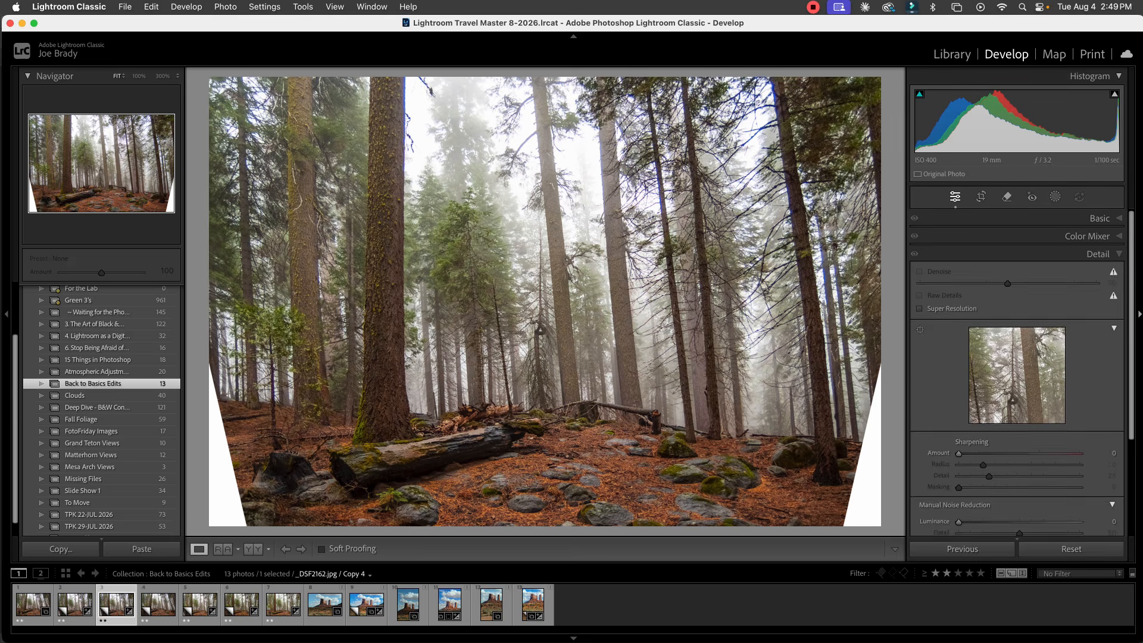
click(1087, 236)
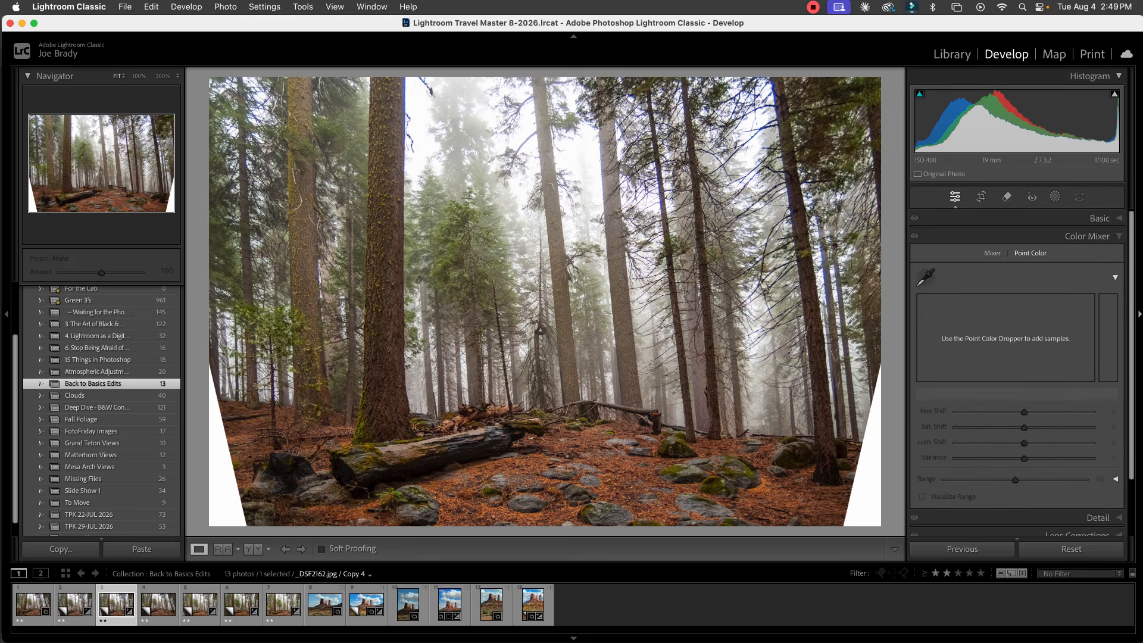
click(926, 277)
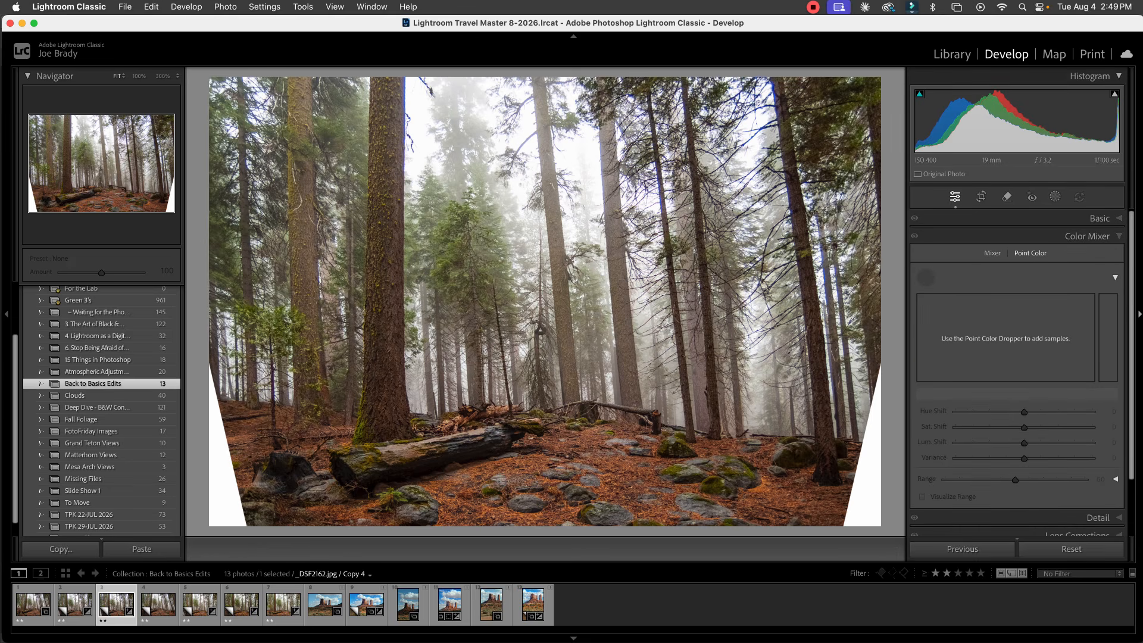
click(501, 284)
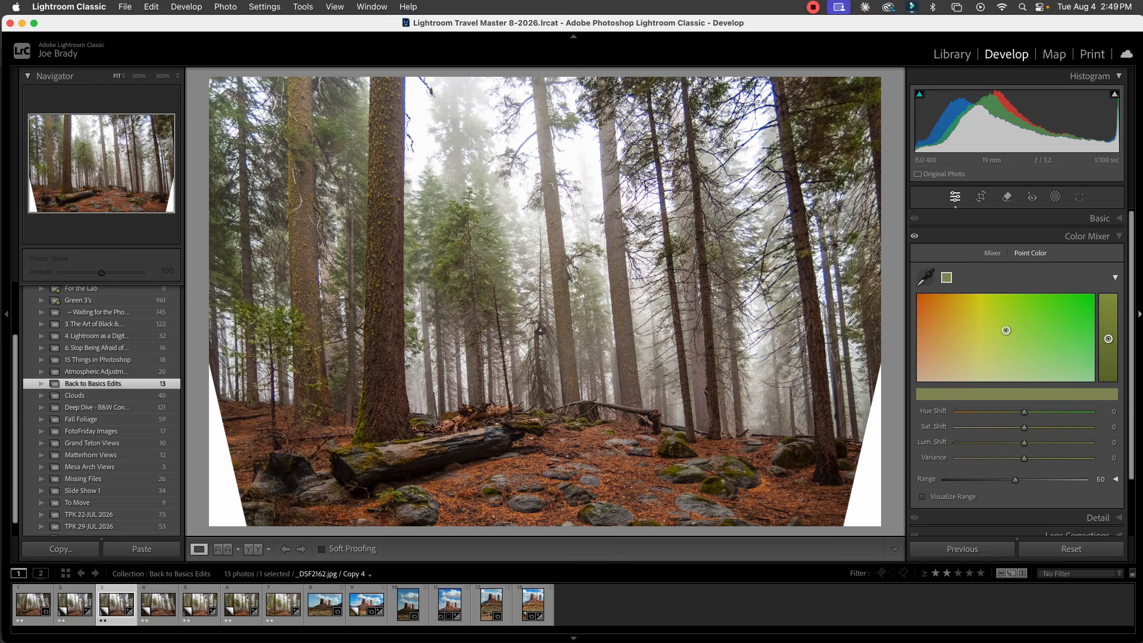
Step: Mute the sampled green with Hue Shift -2, Sat. Shift -26 and Lum. Shift -15, comparing with and without the color adjustment
mouse_move(1005, 330)
mouse_down()
mouse_move(1024, 334)
mouse_move(1019, 343)
mouse_up()
drag(1108, 339, 1108, 344)
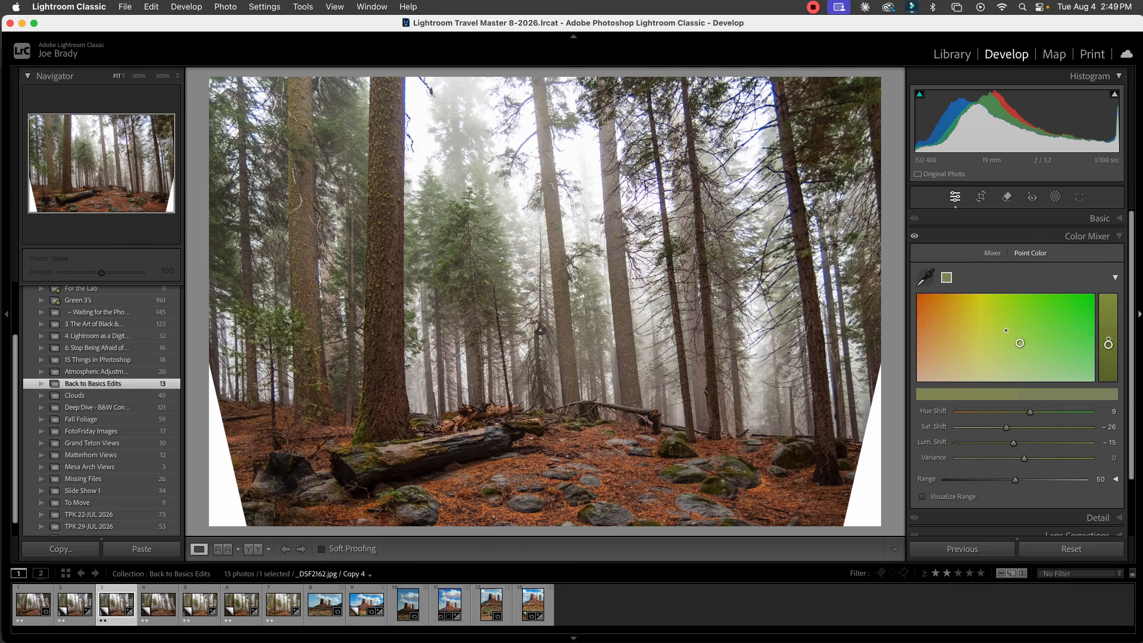
drag(1020, 343, 1003, 343)
click(914, 237)
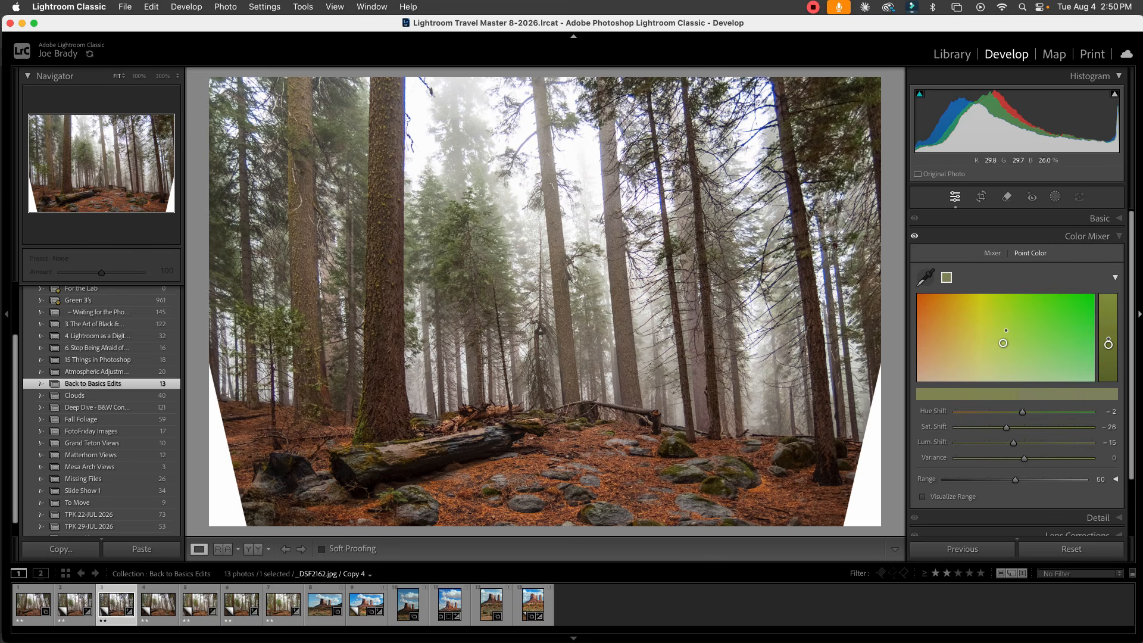
Step: Open the photo in Adobe Photoshop 2026 as a copy with Lightroom adjustments
click(225, 6)
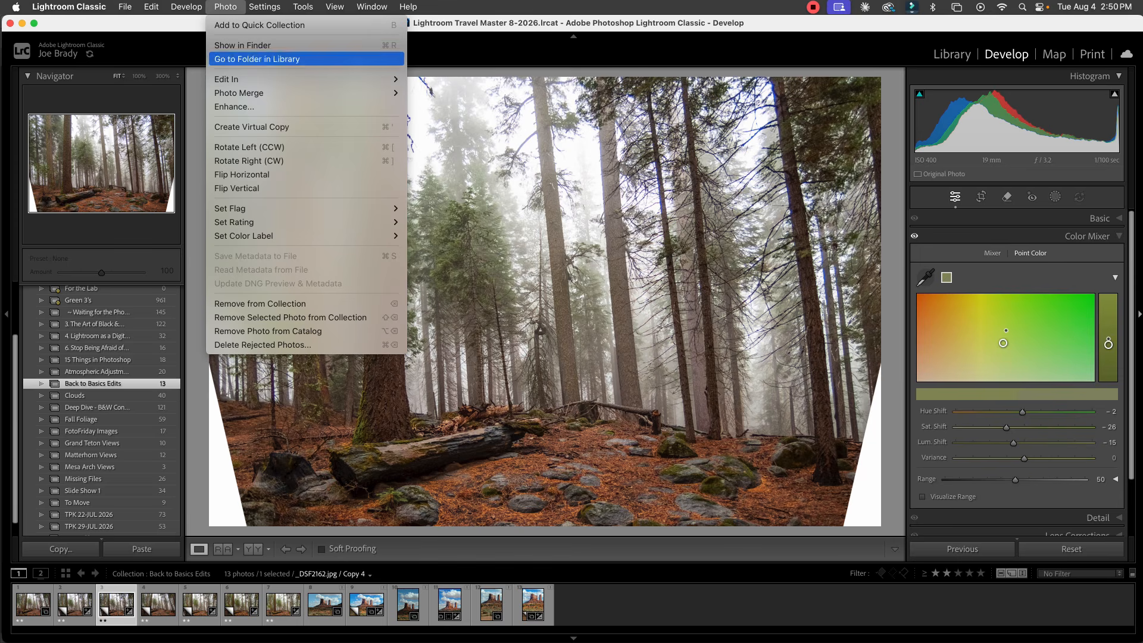
mouse_move(238, 79)
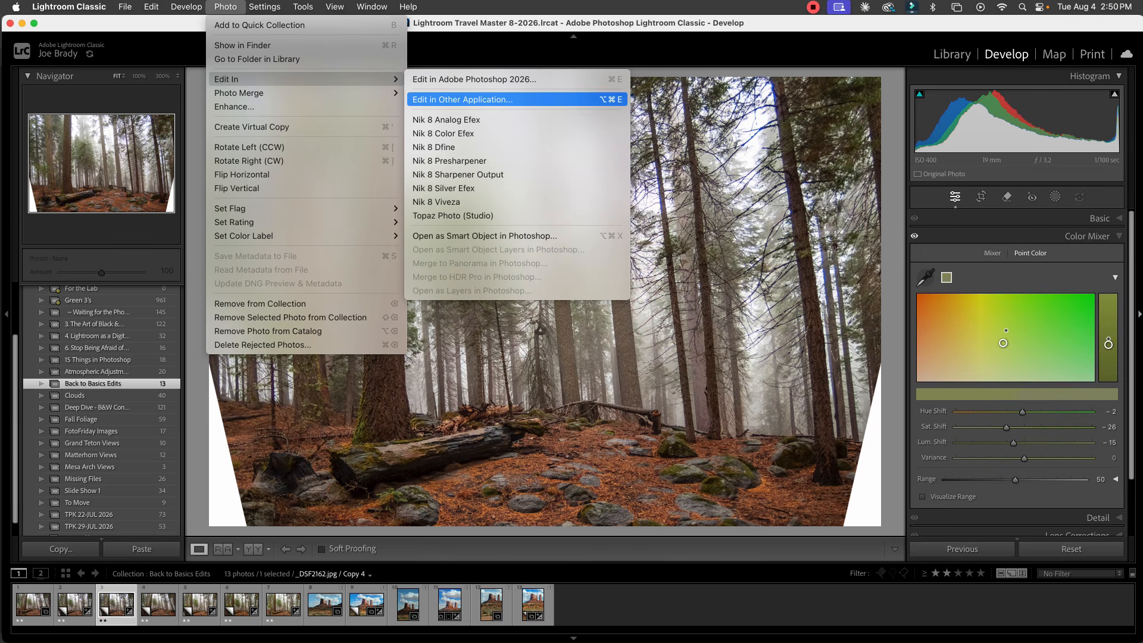
click(474, 79)
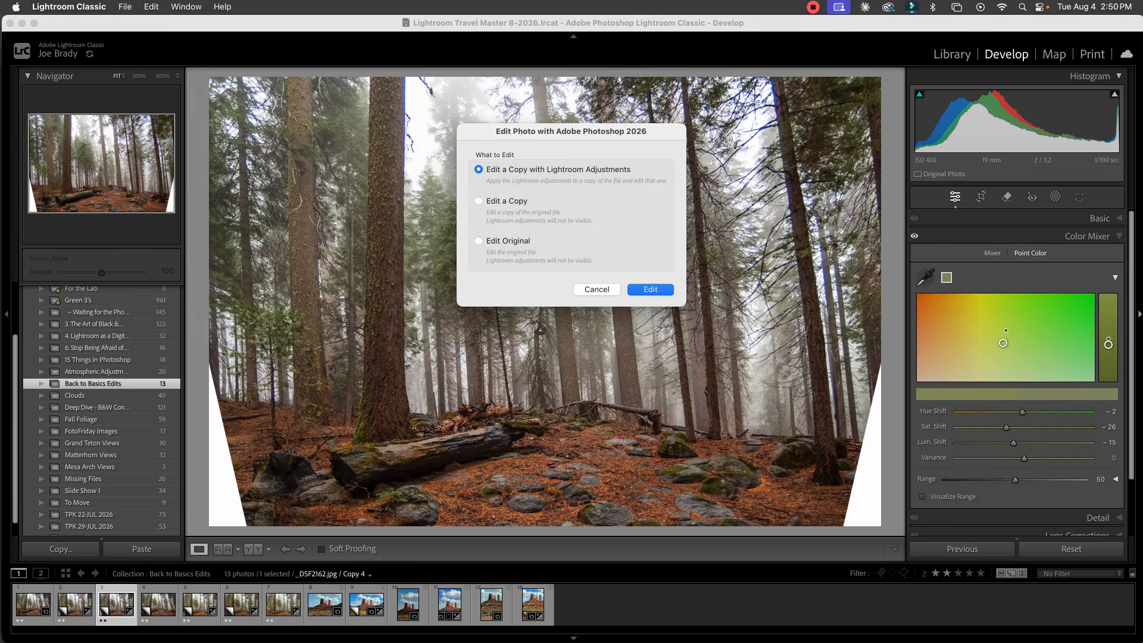
key(Return)
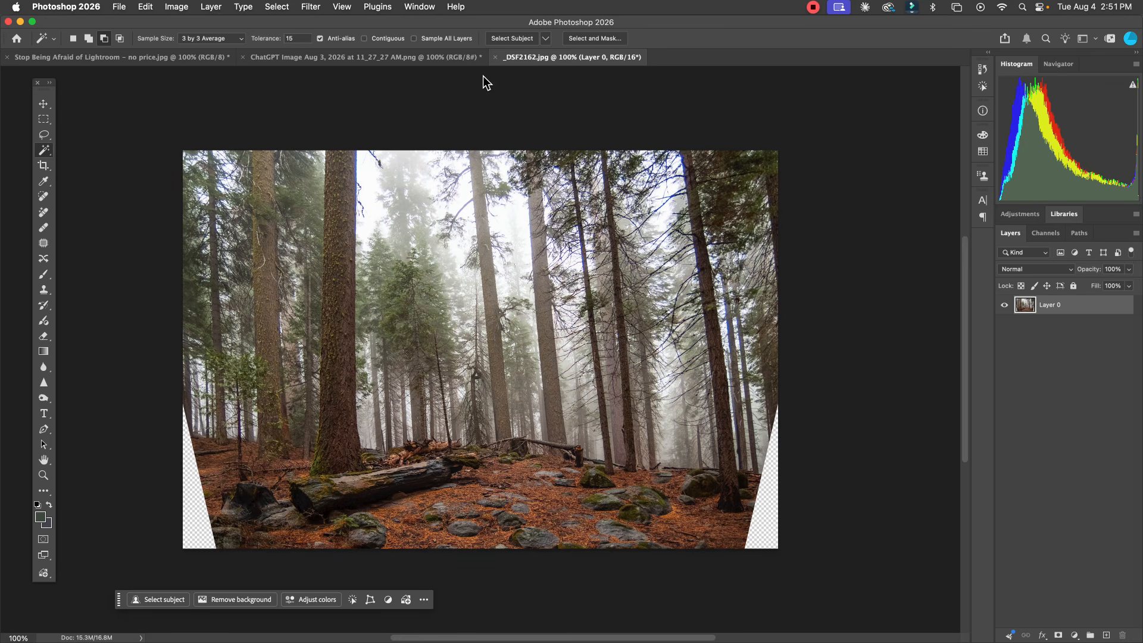
Step: Duplicate Layer 0 and select both transparent wedges at the photo's lower corners with the Magic Wand
key(super+j)
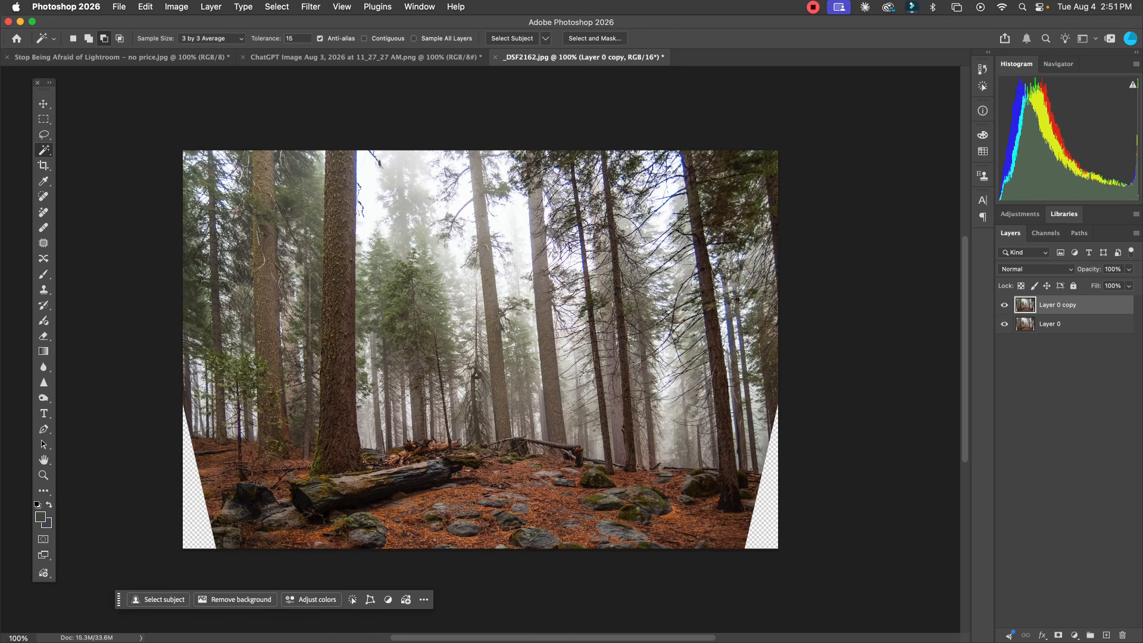
click(193, 506)
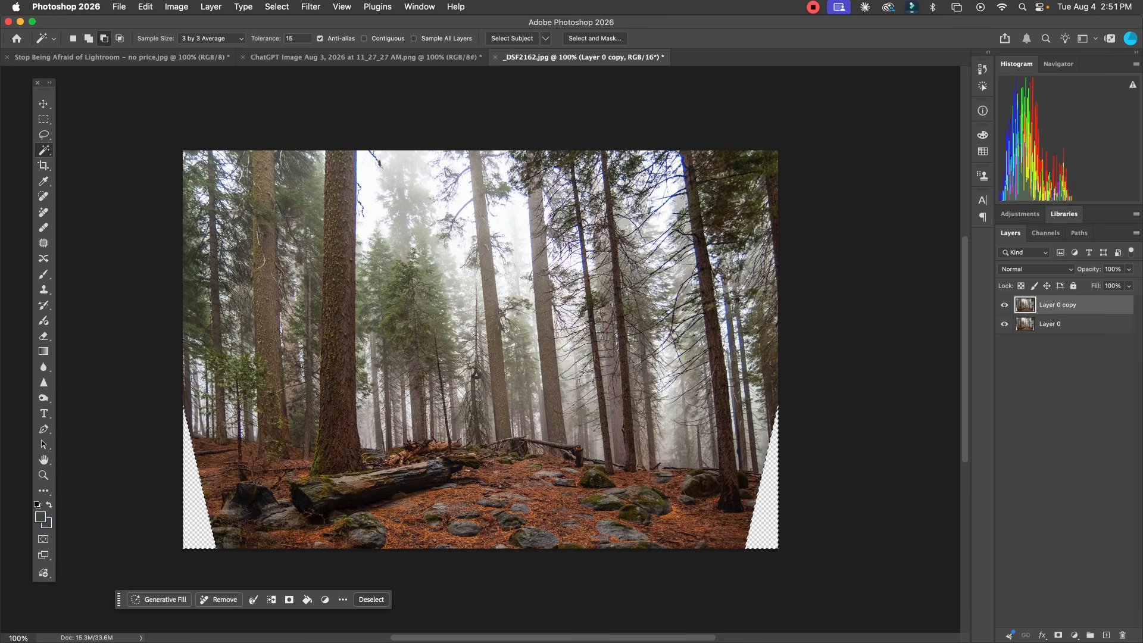
Step: Expand the selection of the transparent wedges by 3 pixels
click(282, 7)
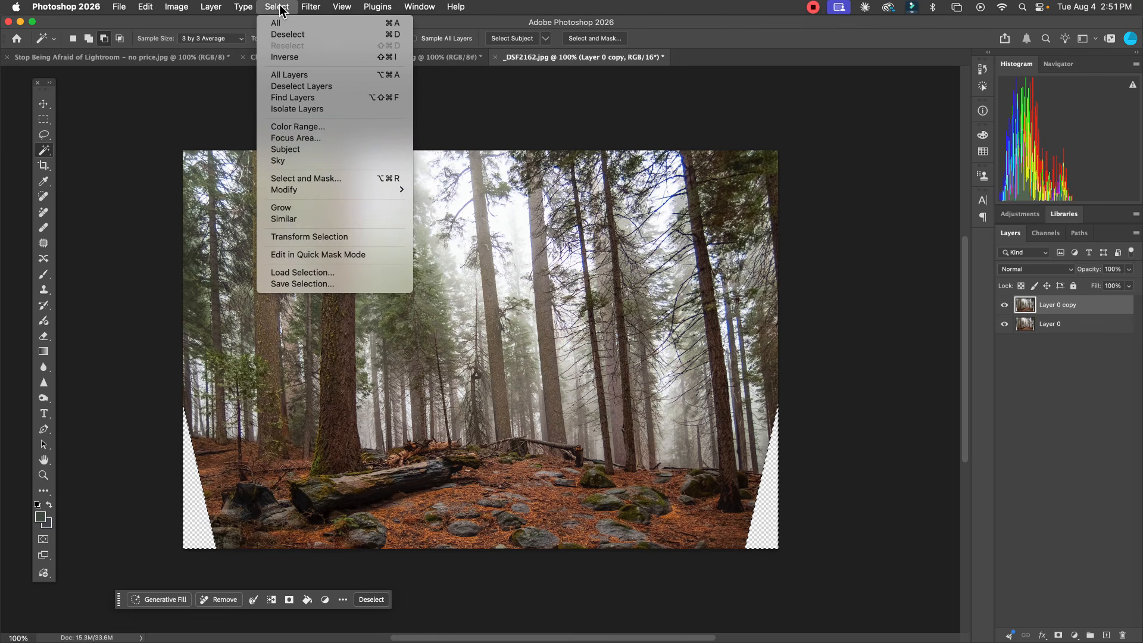
mouse_move(321, 189)
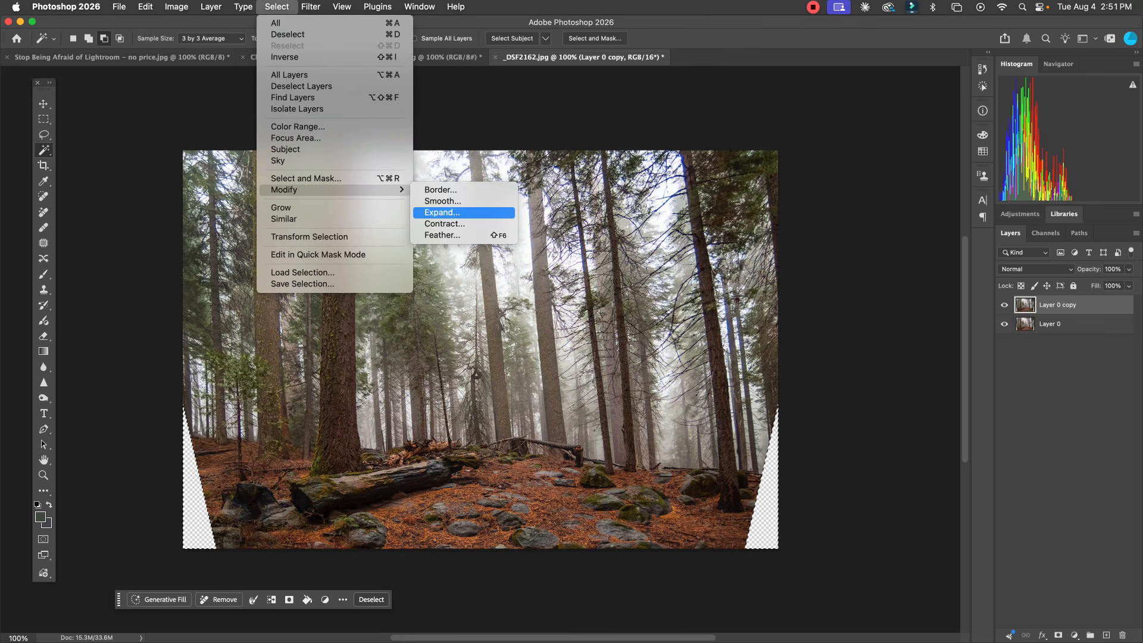
click(441, 213)
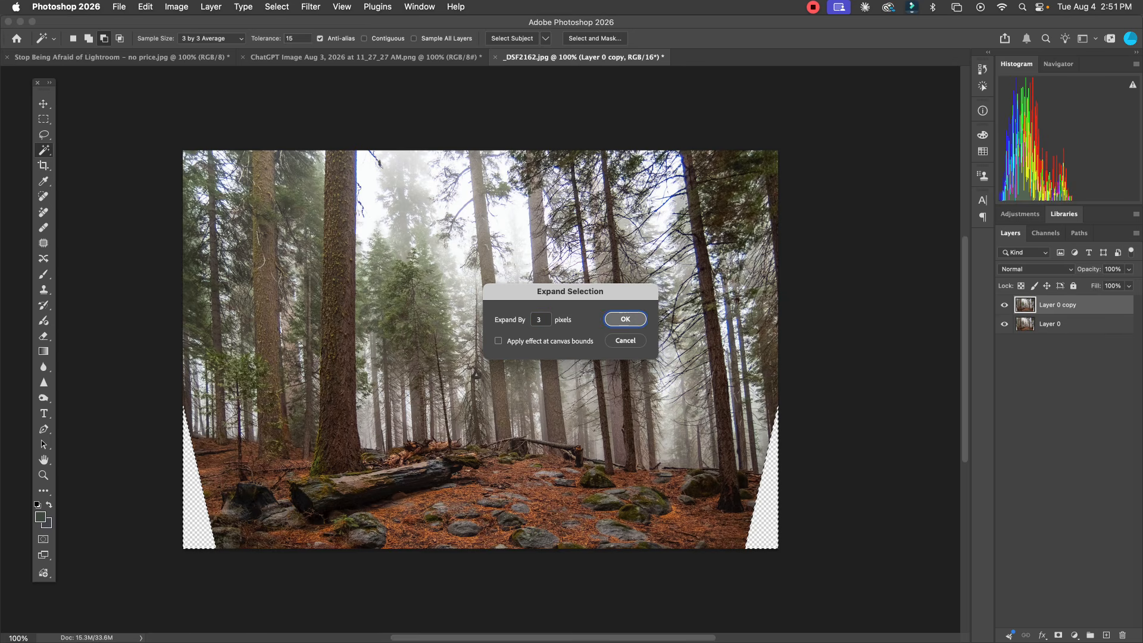
key(Return)
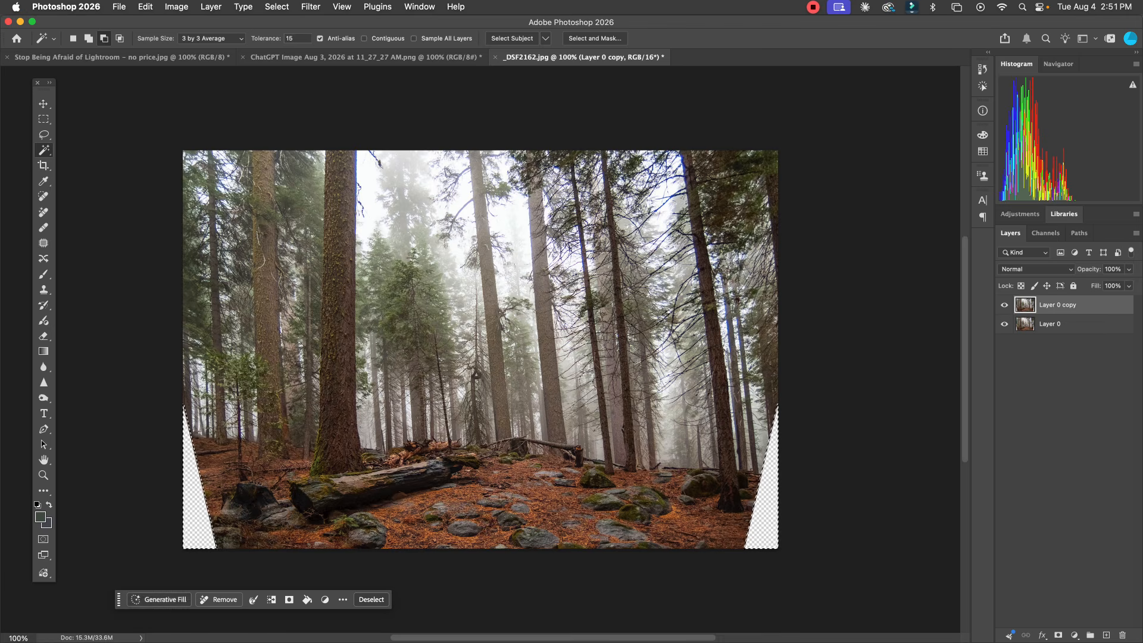
Step: Use the Fill command to fill the selected corner wedges with matching forest floor, and deselect
click(146, 7)
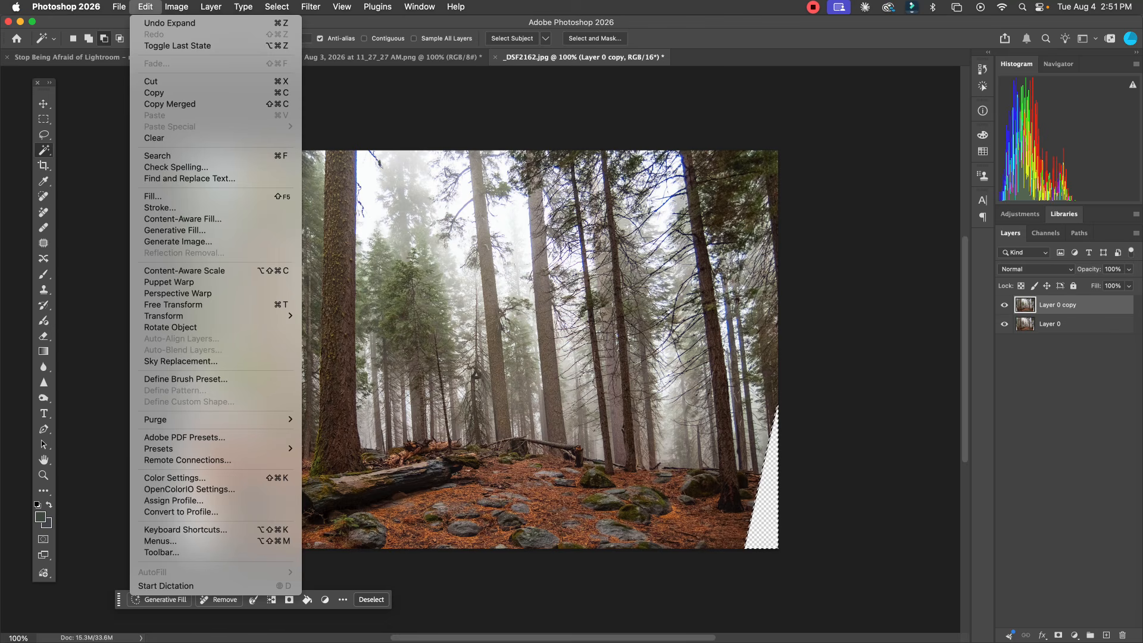
click(153, 196)
click(257, 446)
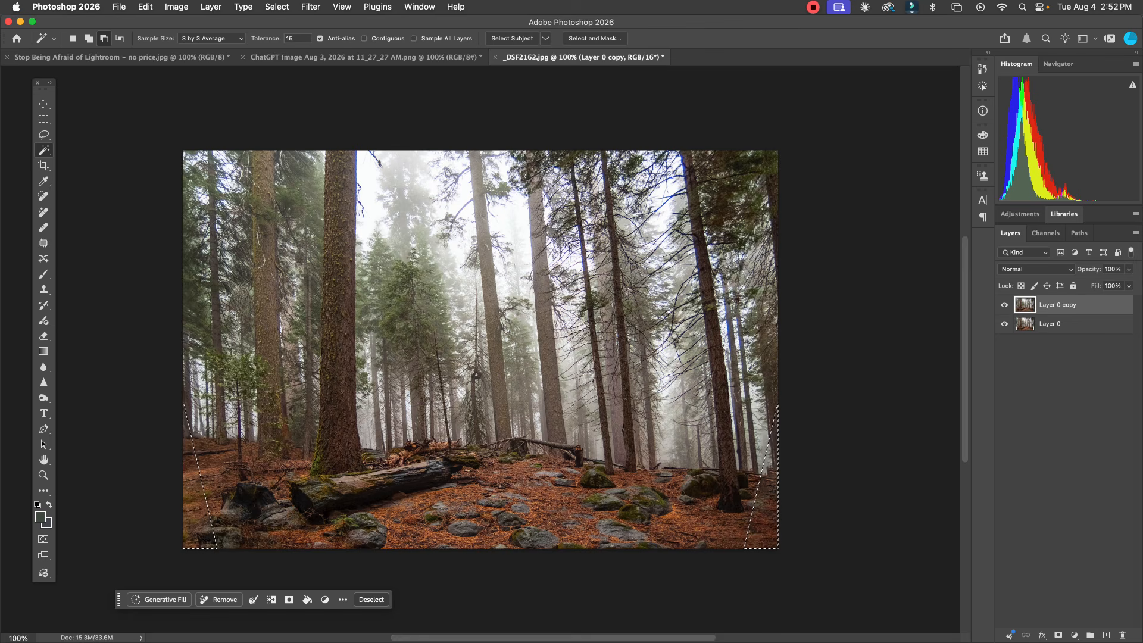
key(super+d)
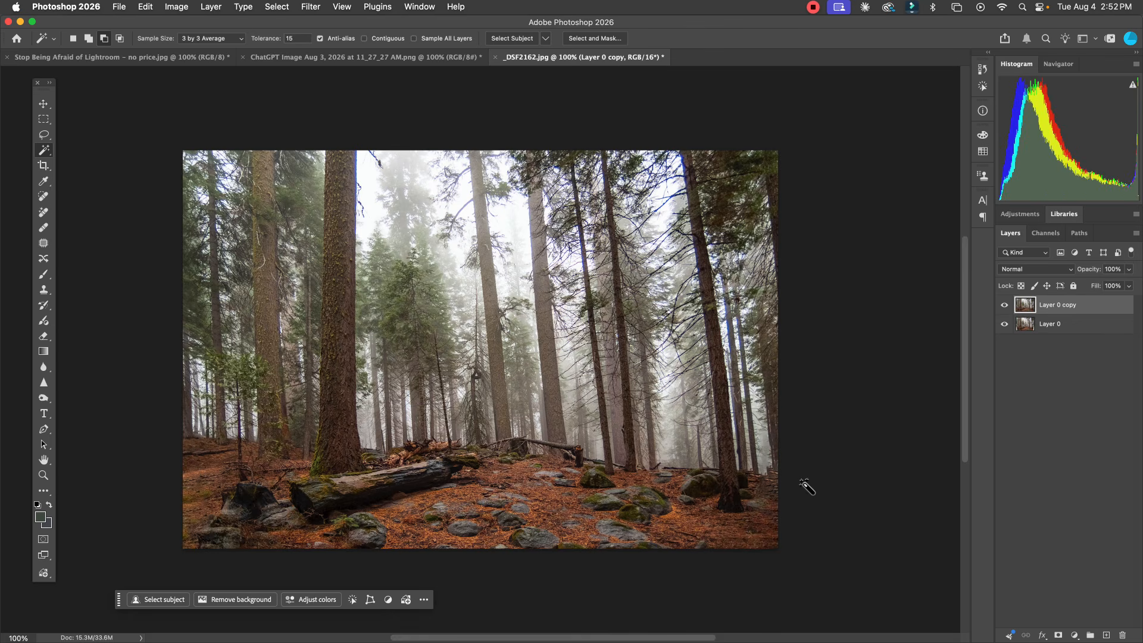
Step: Lasso the filled patch at the photo's right edge beside the large trunk and run Generative Fill on it without a prompt
scroll(805, 485, right, 1)
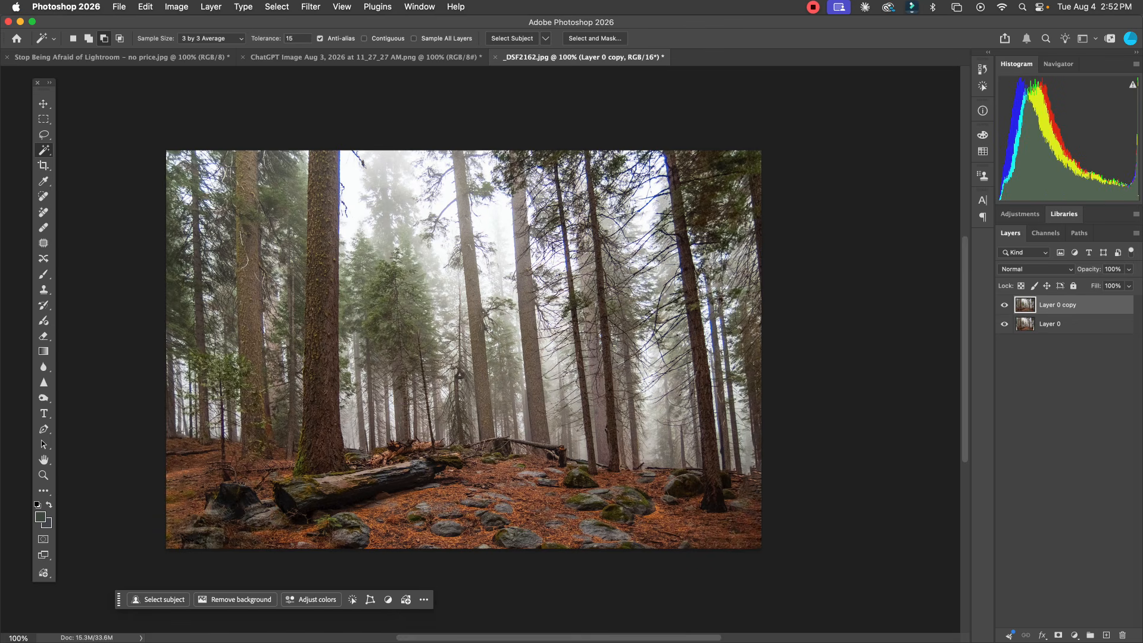
click(44, 476)
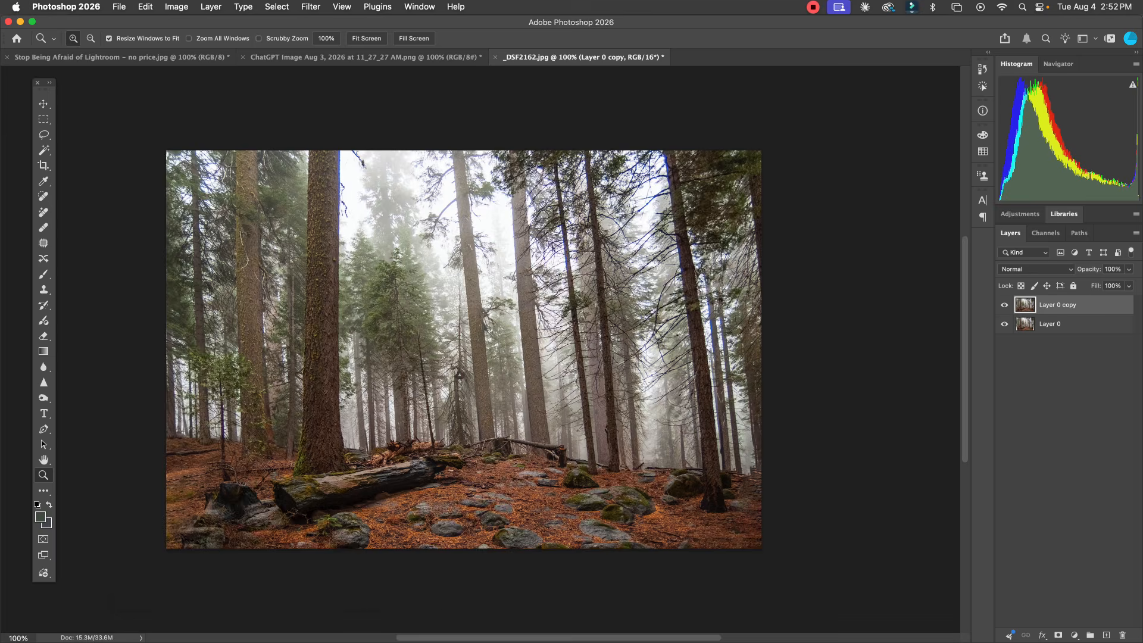
click(715, 480)
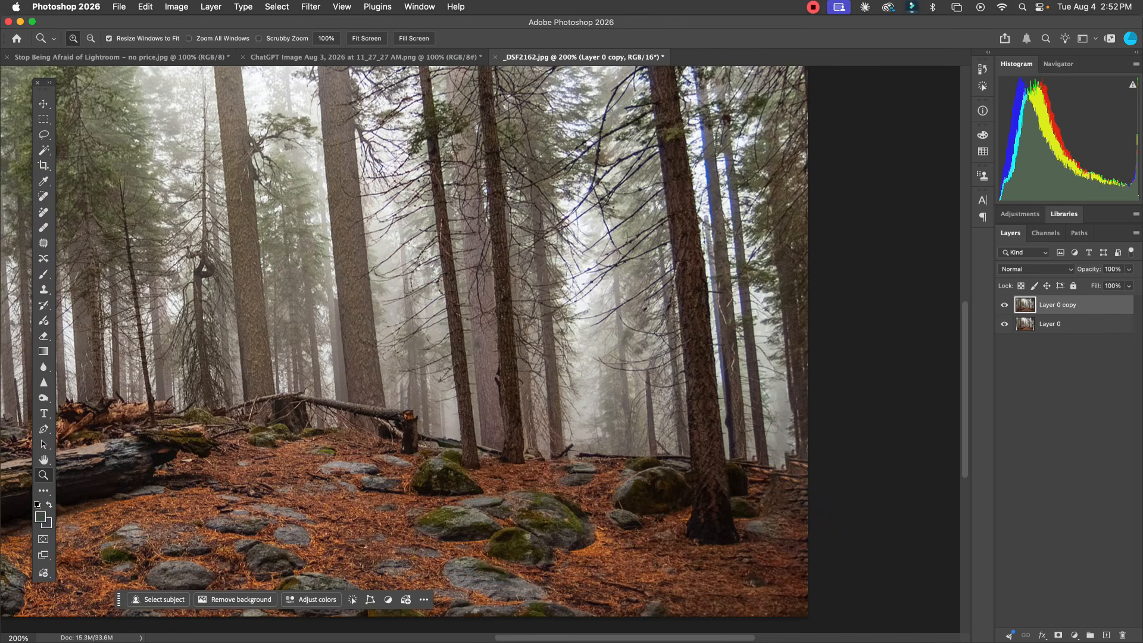
key(l)
drag(786, 429, 760, 474)
drag(807, 532, 806, 429)
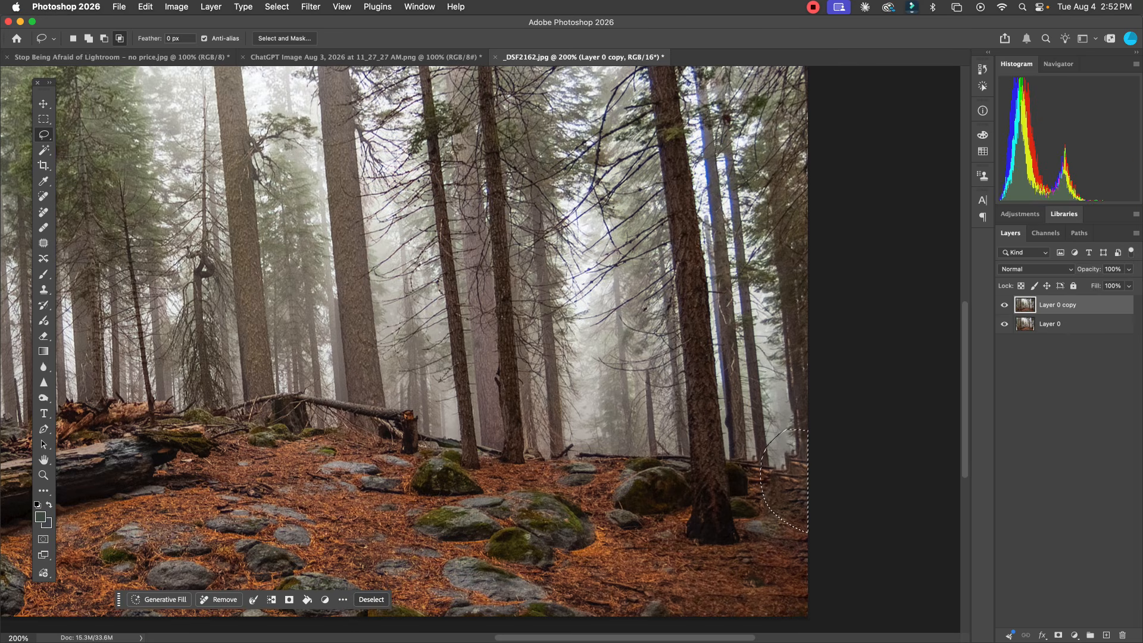
click(160, 599)
click(350, 620)
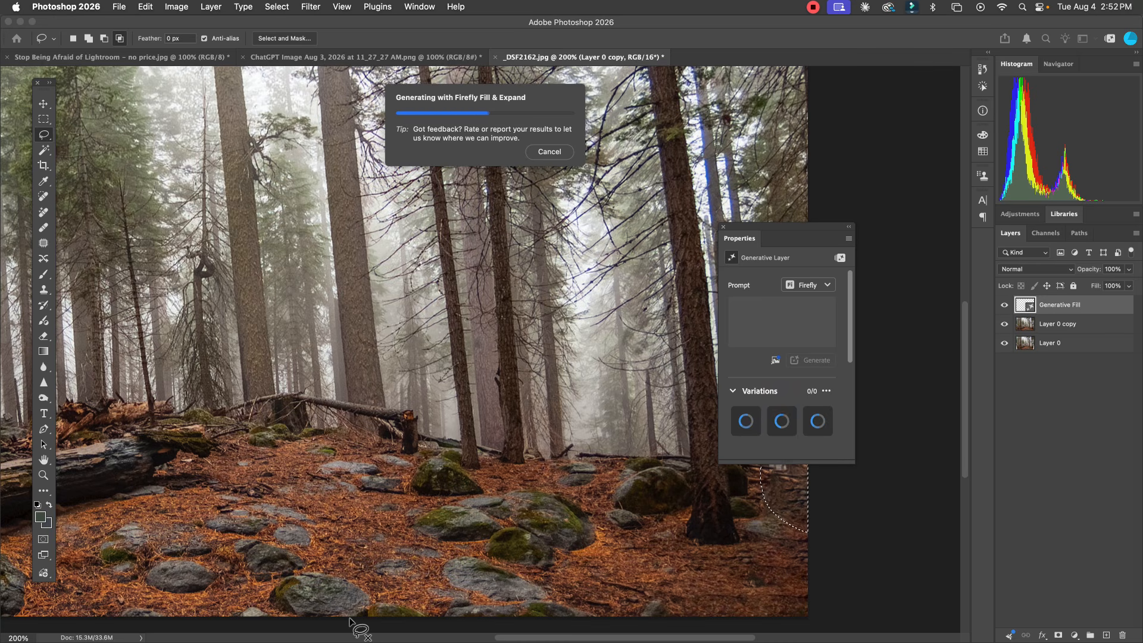
Step: Move the Properties panel off the repaired area, compare the generated variations and choose the third one
scroll(353, 625, down, 3)
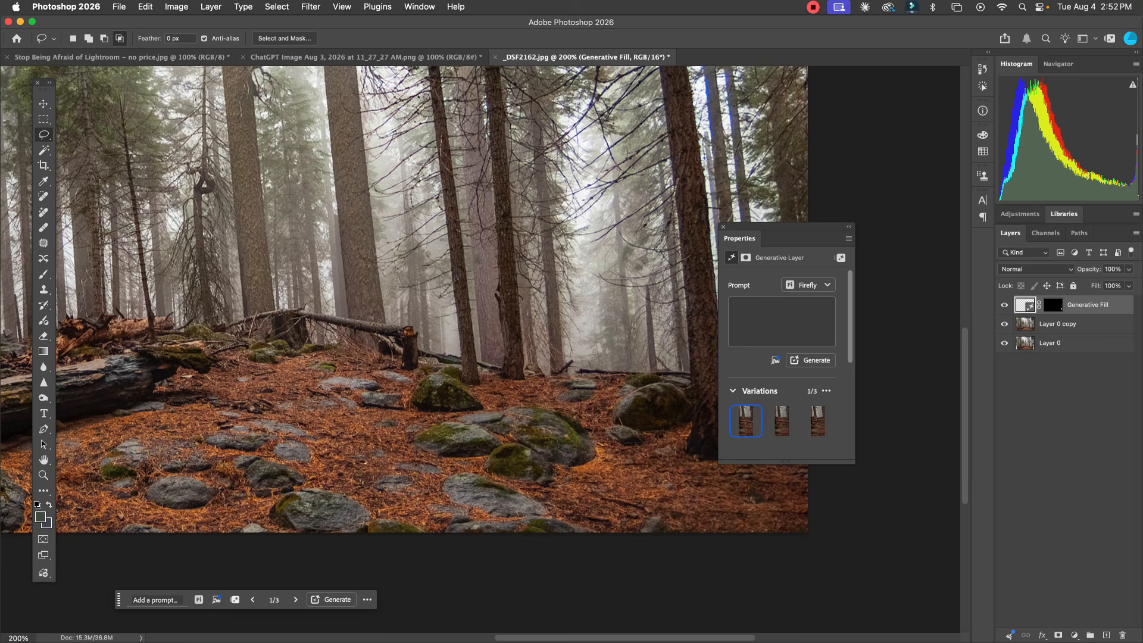
drag(794, 226, 520, 226)
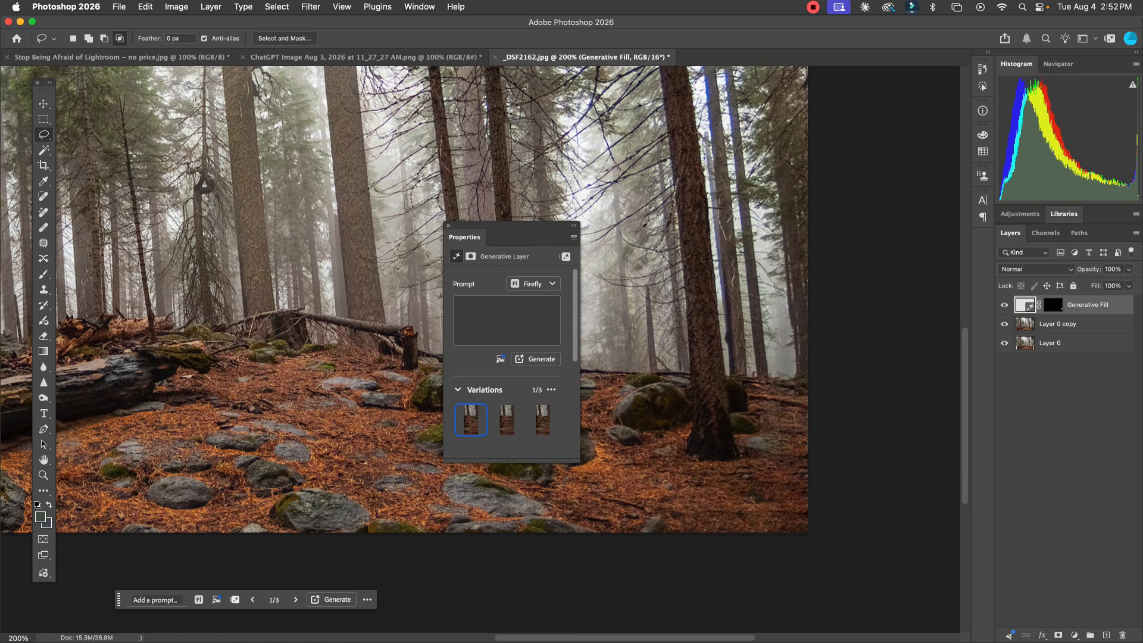
click(506, 420)
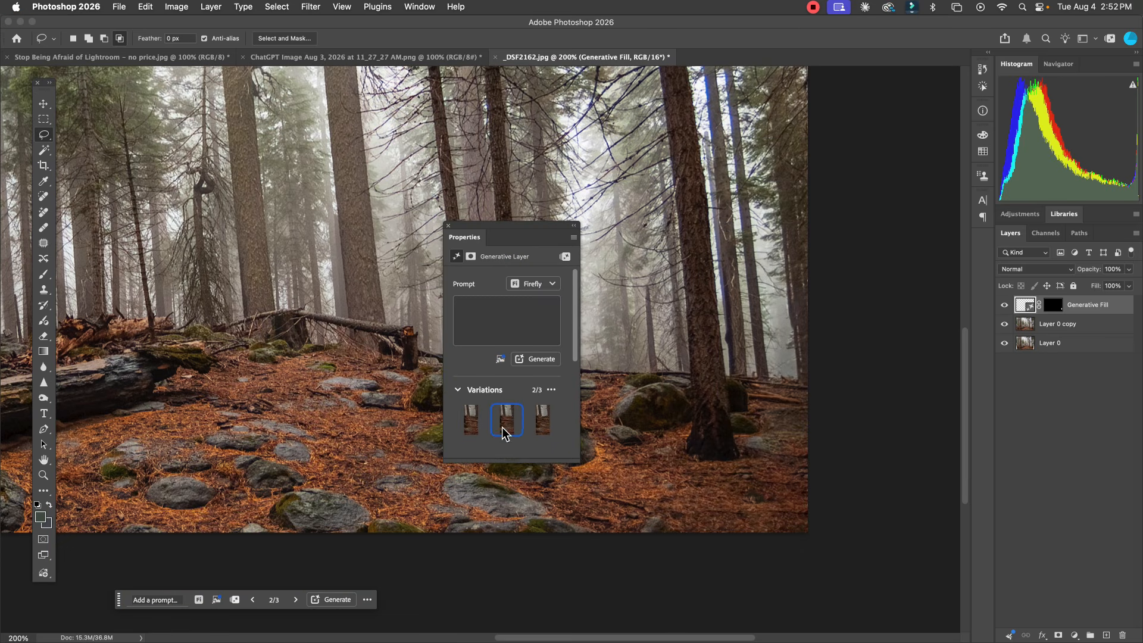
click(542, 419)
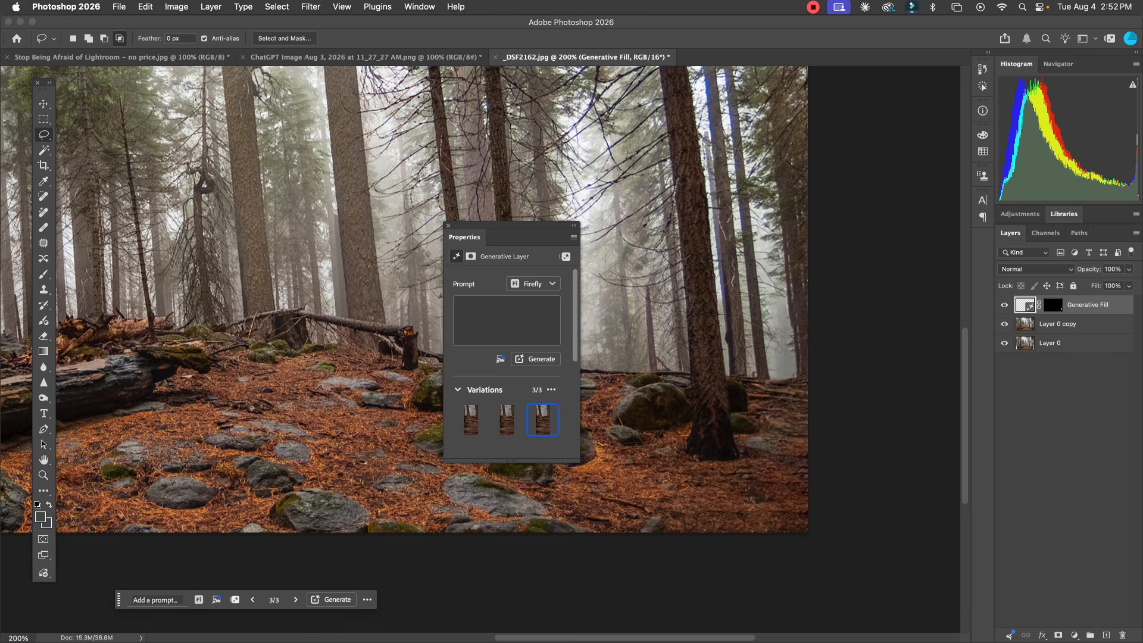
Step: Switch the Generative Fill to its second variation and merge that layer with the Layer 0 copy layer
click(507, 419)
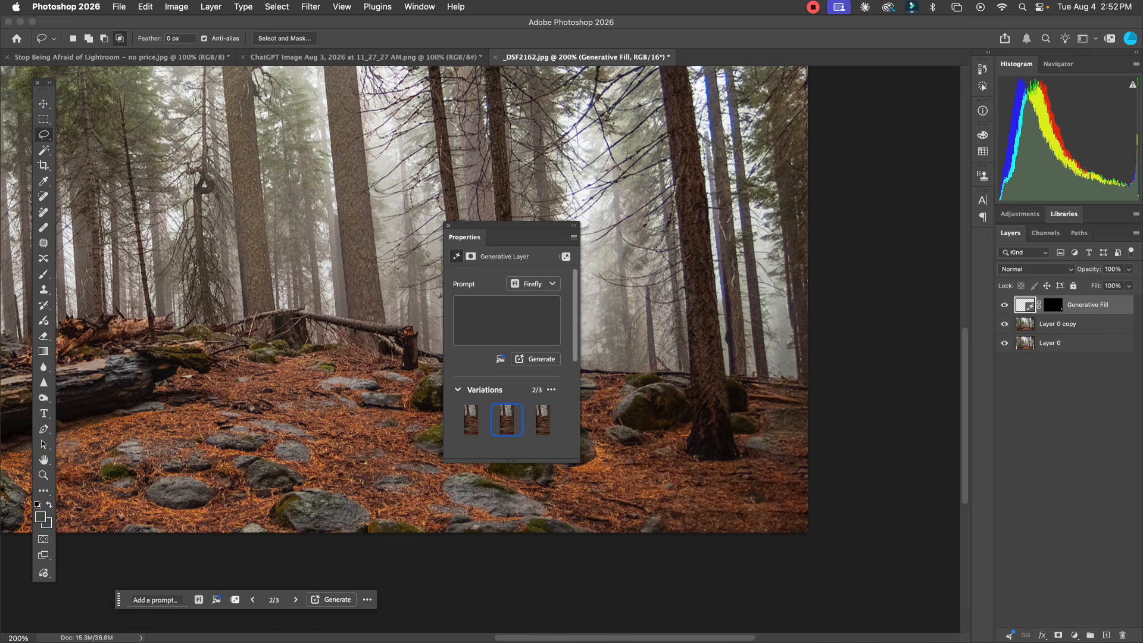
click(448, 226)
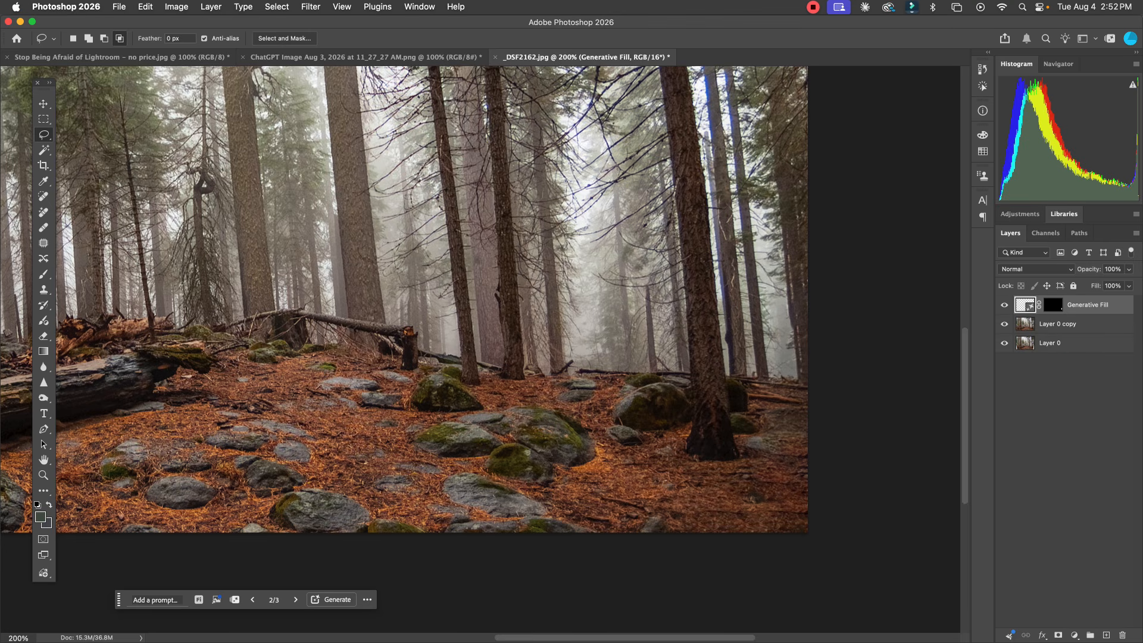
click(1023, 326)
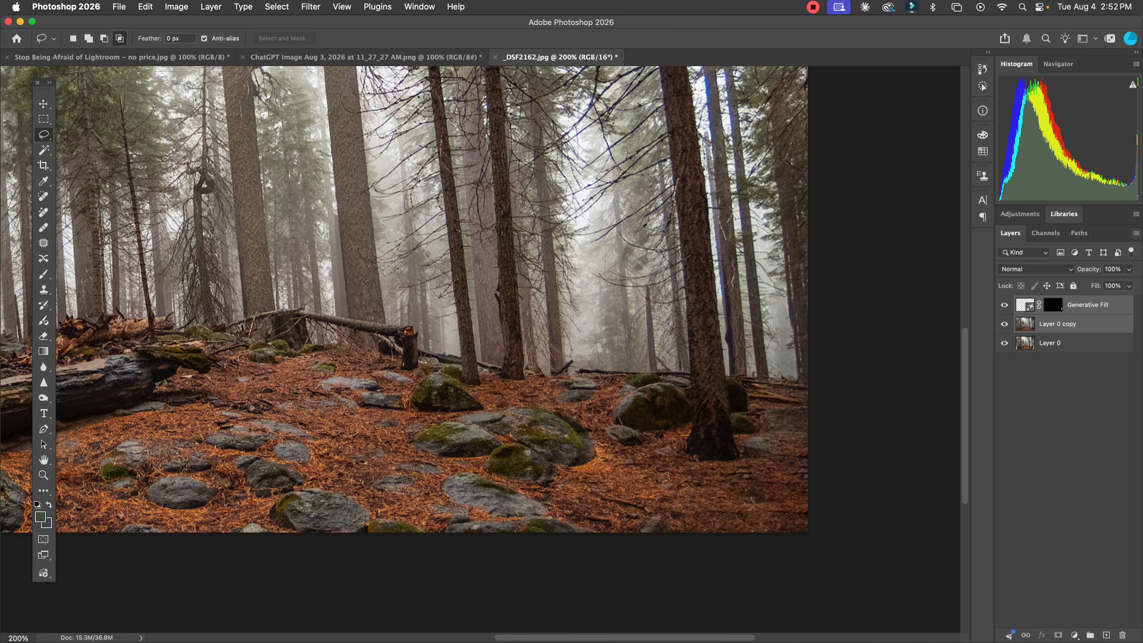
click(1136, 234)
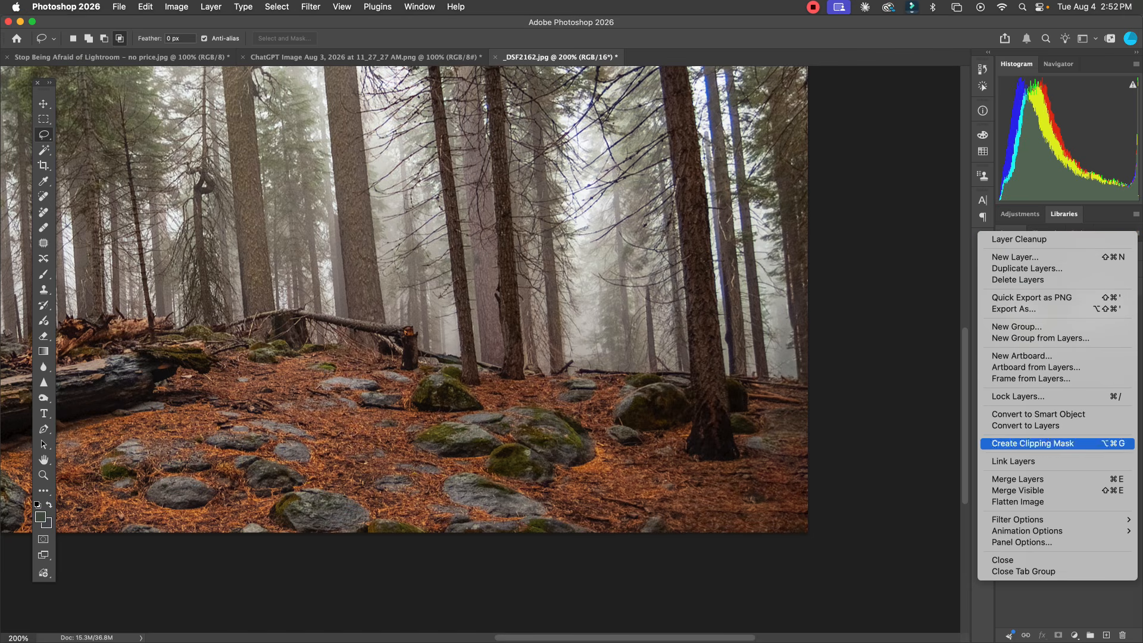
click(1040, 479)
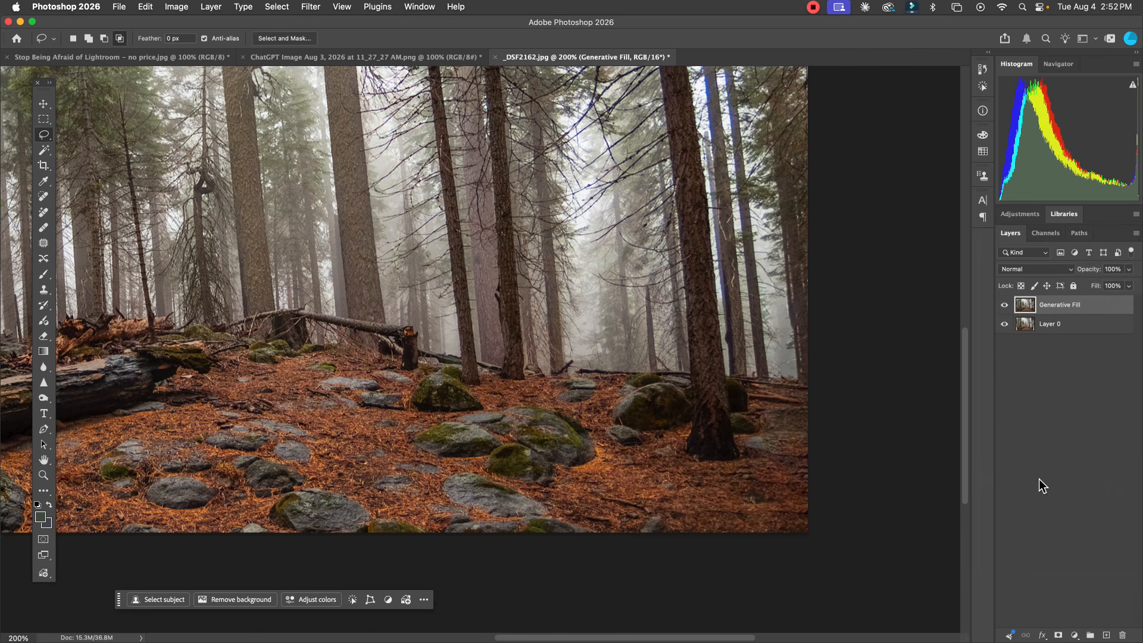
Step: Free Transform the merged layer, distorting its upper-right corner outward to about 106% width and its lower-left corner slightly outward to straighten the leaning trunks
key(super+0)
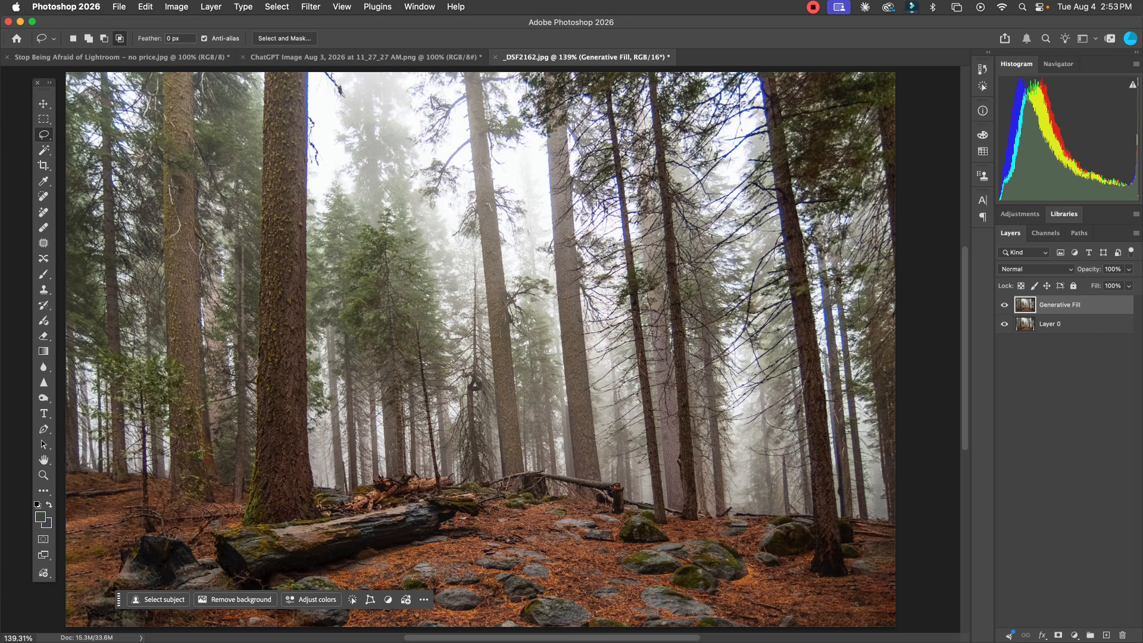
key(z)
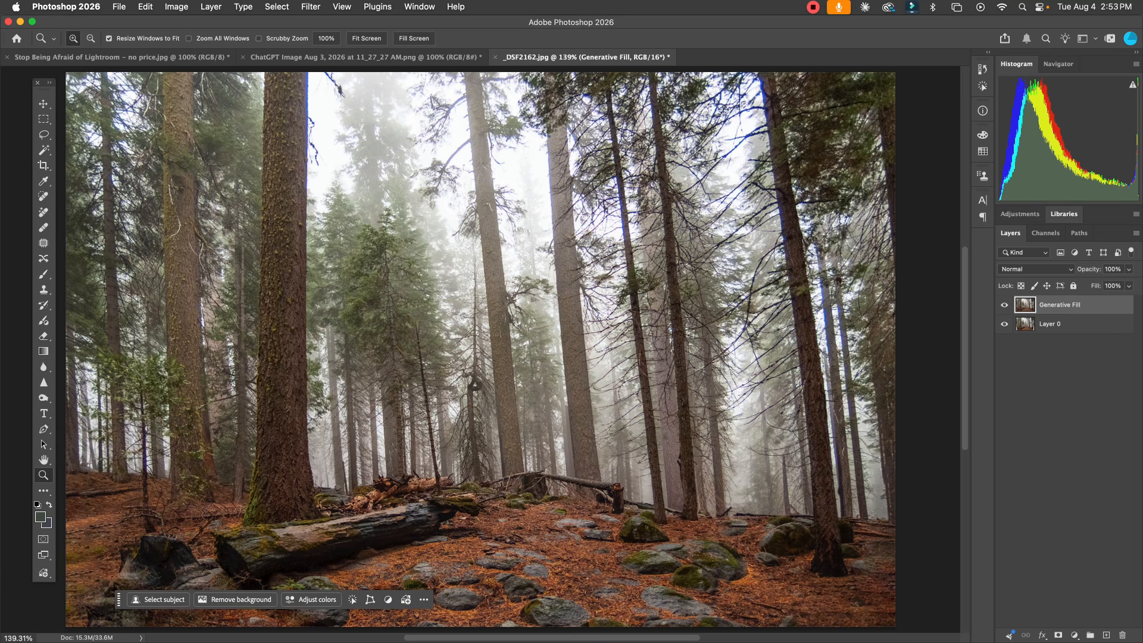
key(alt)
alt+click(512, 462)
drag(512, 463, 528, 423)
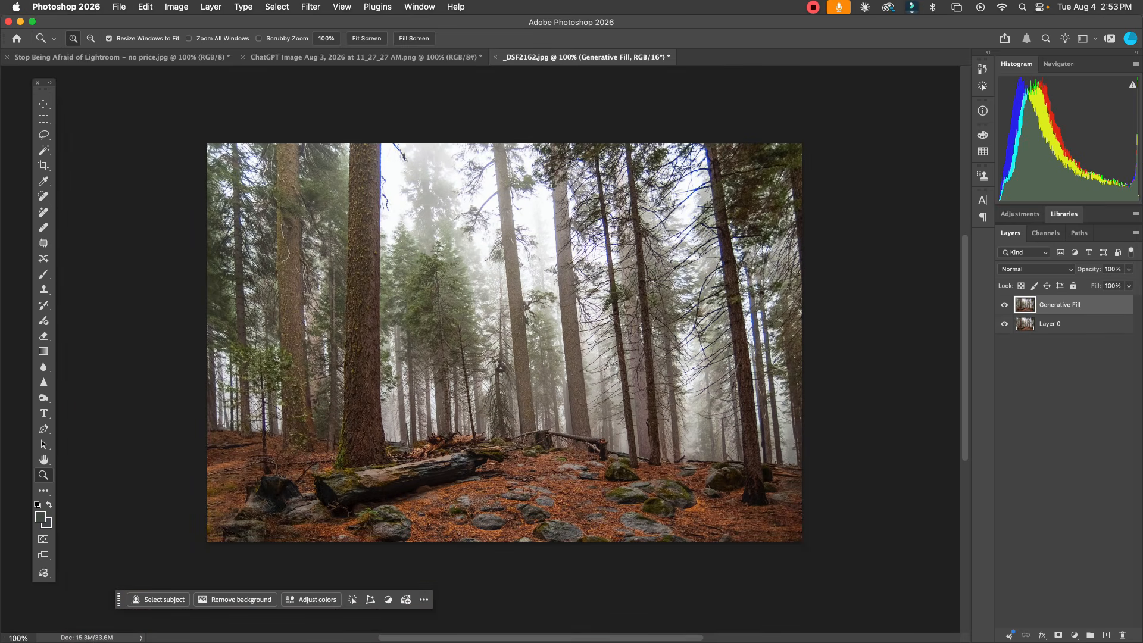
click(145, 6)
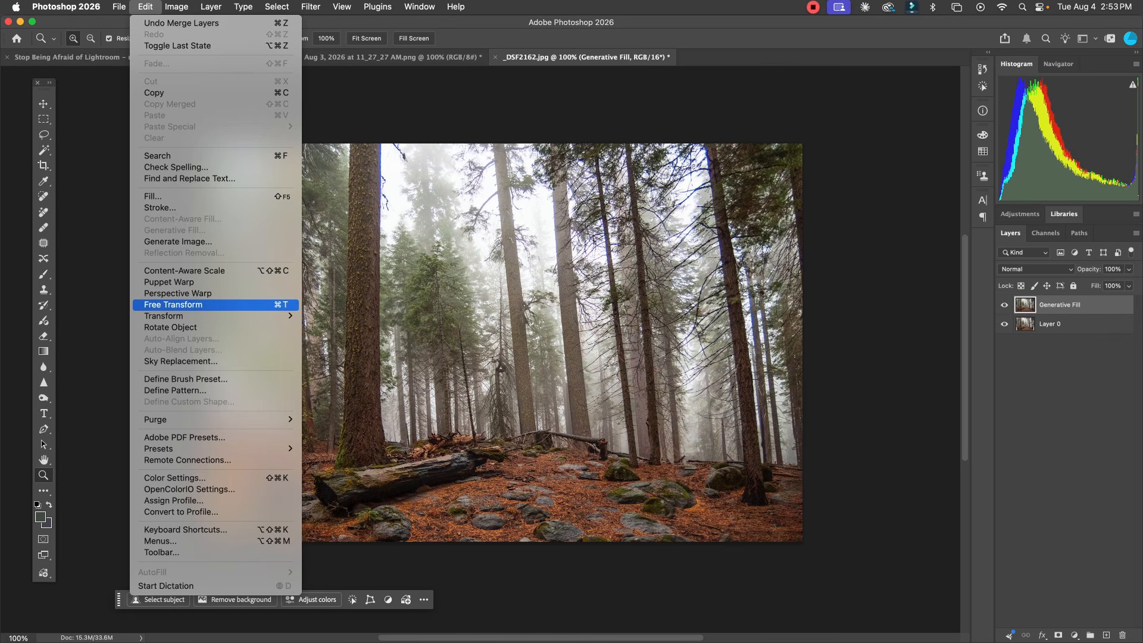
click(173, 304)
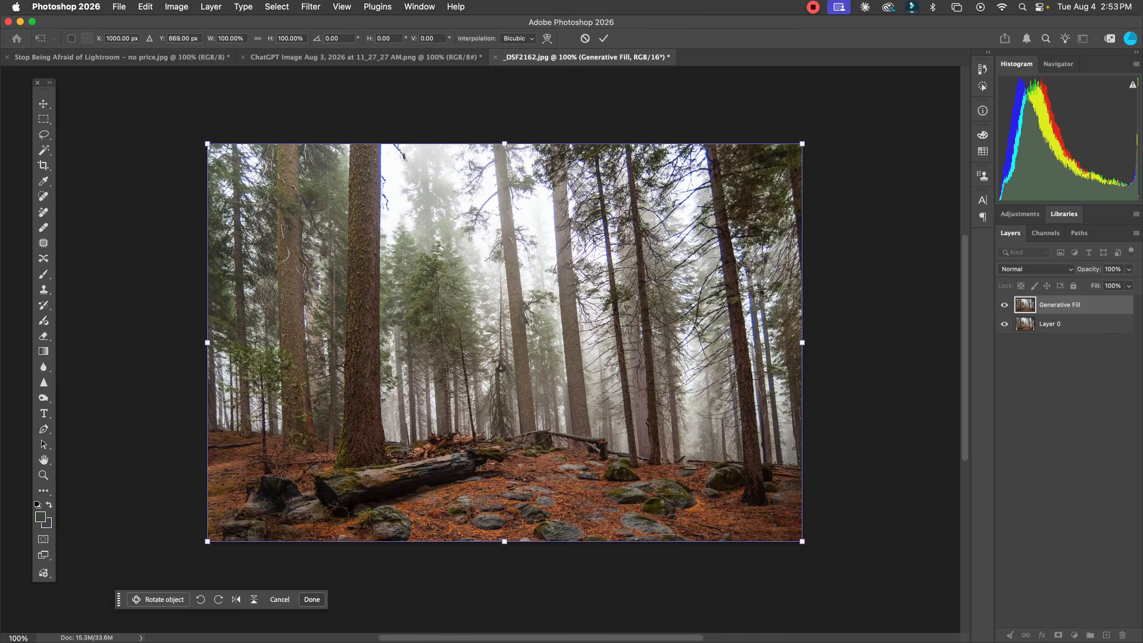
drag(802, 143, 839, 143)
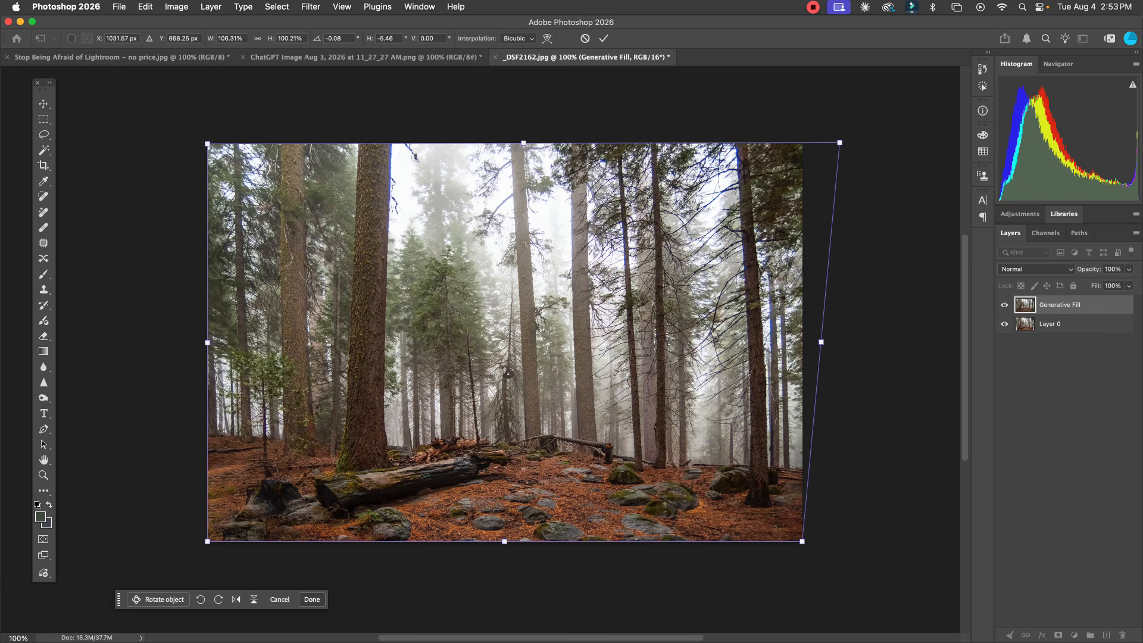
drag(207, 541, 199, 543)
key(Return)
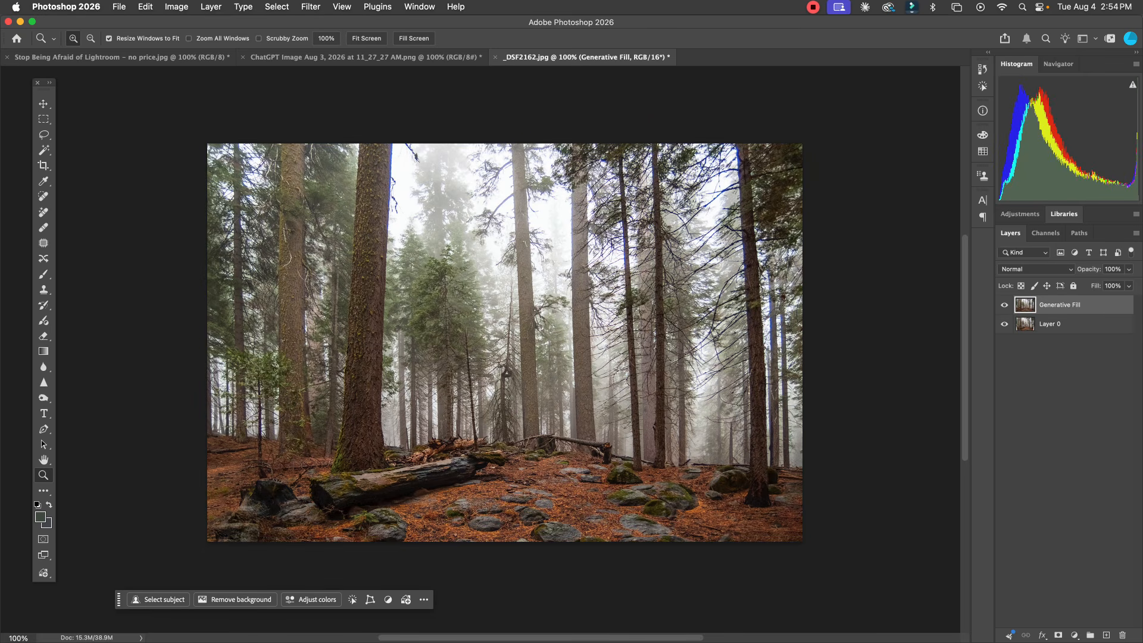
Step: Toggle the visibility of the merged layer to compare the repaired, straightened photo with the original Layer 0
click(1004, 305)
click(1004, 305)
click(1003, 305)
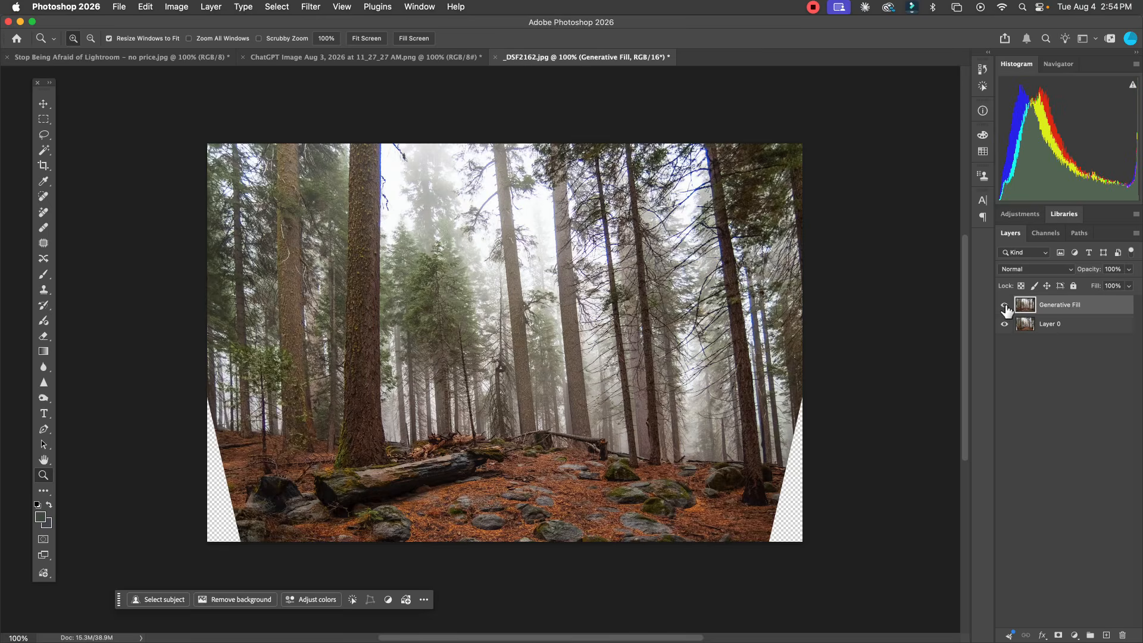
click(1004, 305)
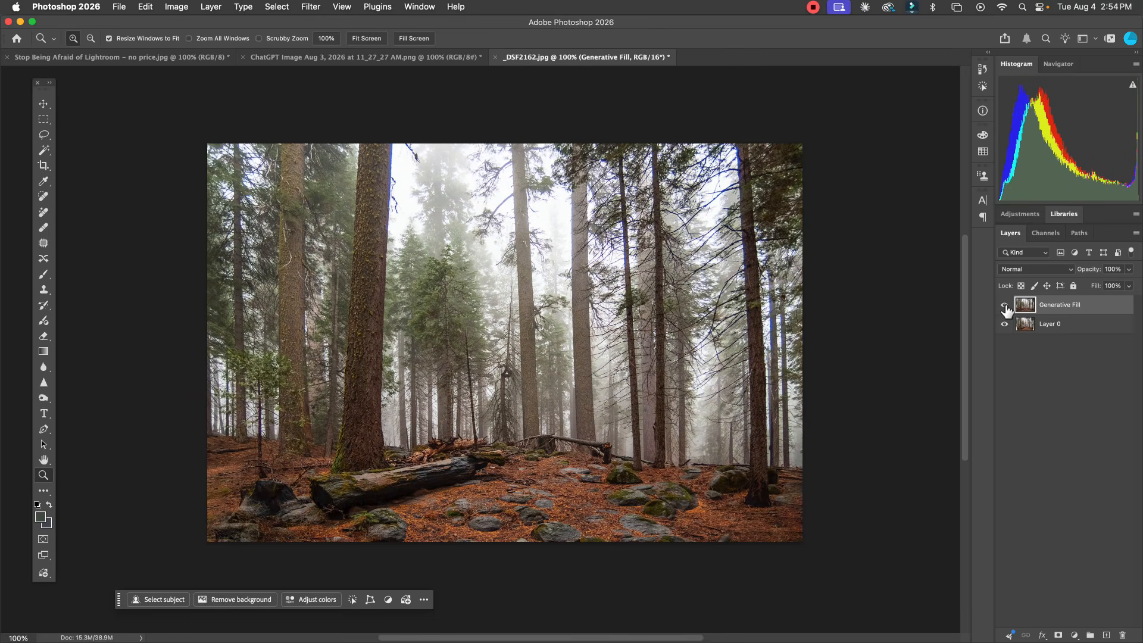
Step: Save the repaired photo and switch to Lightroom Classic
click(119, 7)
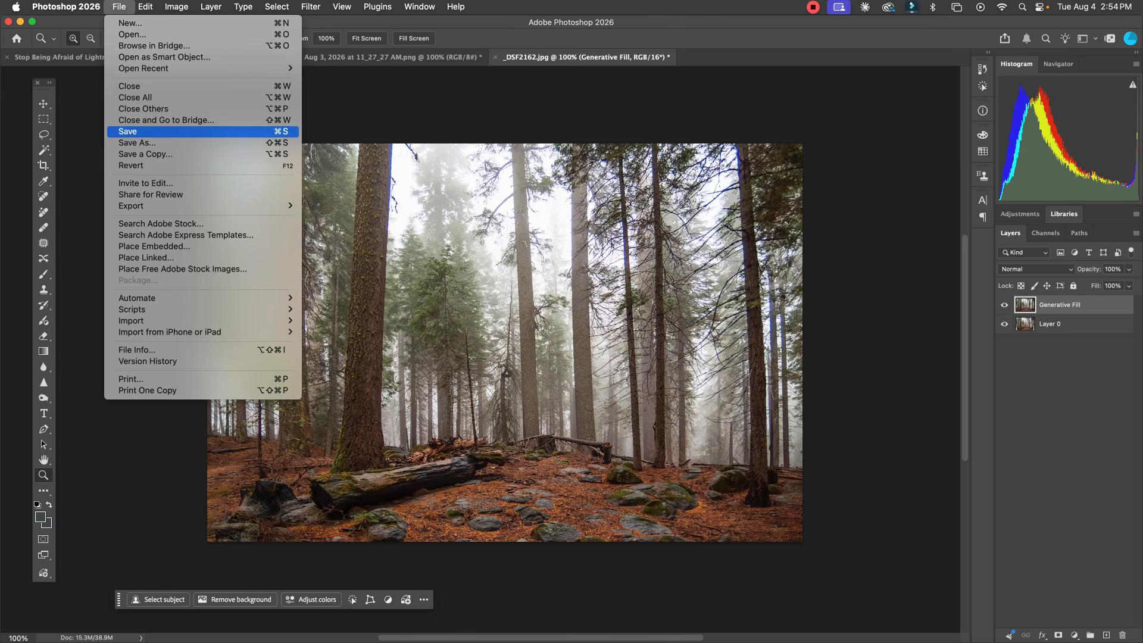
click(136, 131)
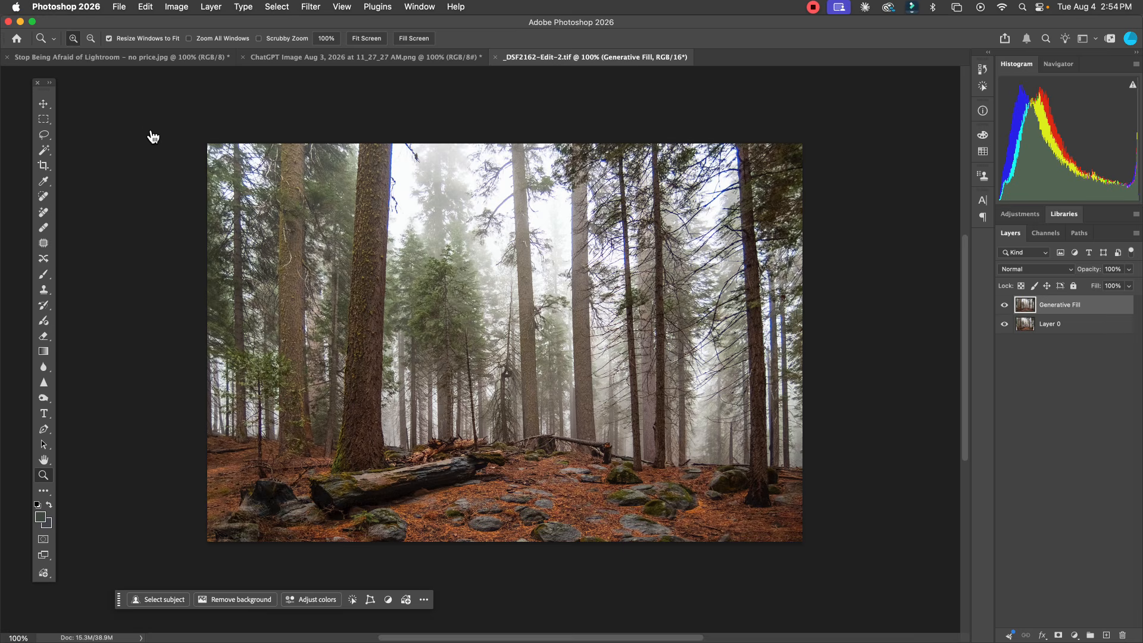
key(super+Tab)
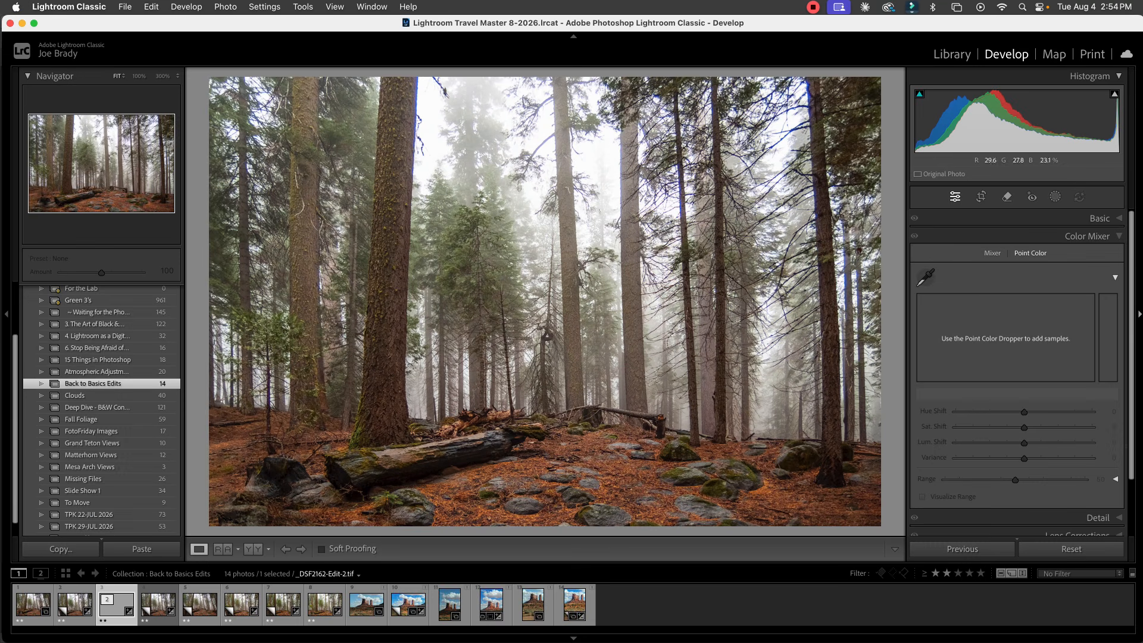
Step: Select the first photo in the filmstrip along with the edited TIFF and view it full screen for comparison
super+click(33, 604)
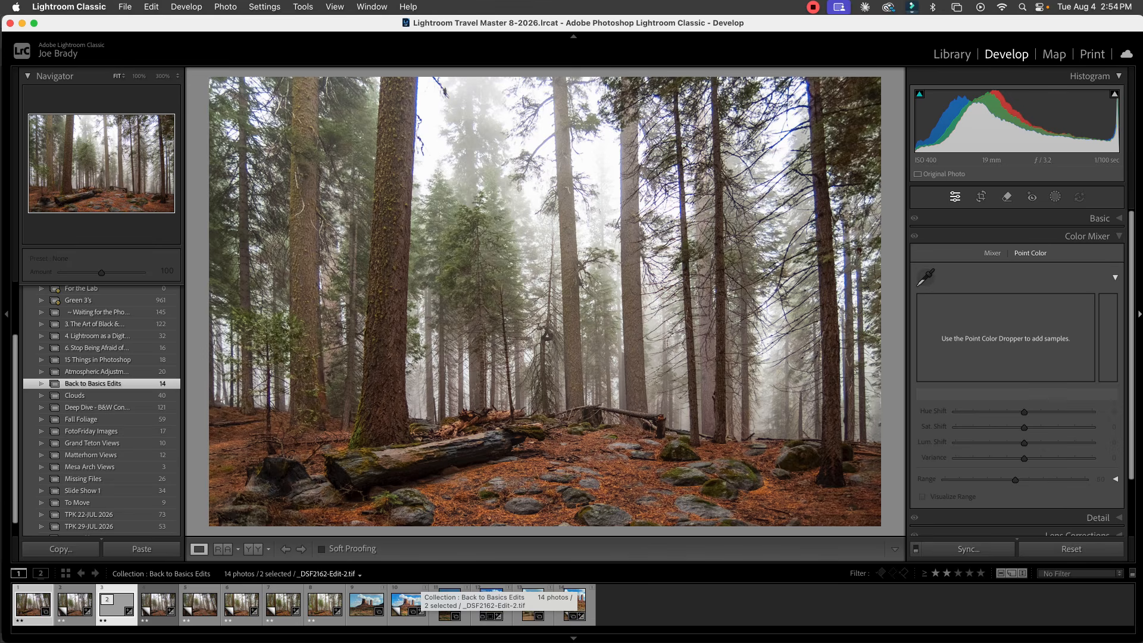
key(super+Left)
key(f)
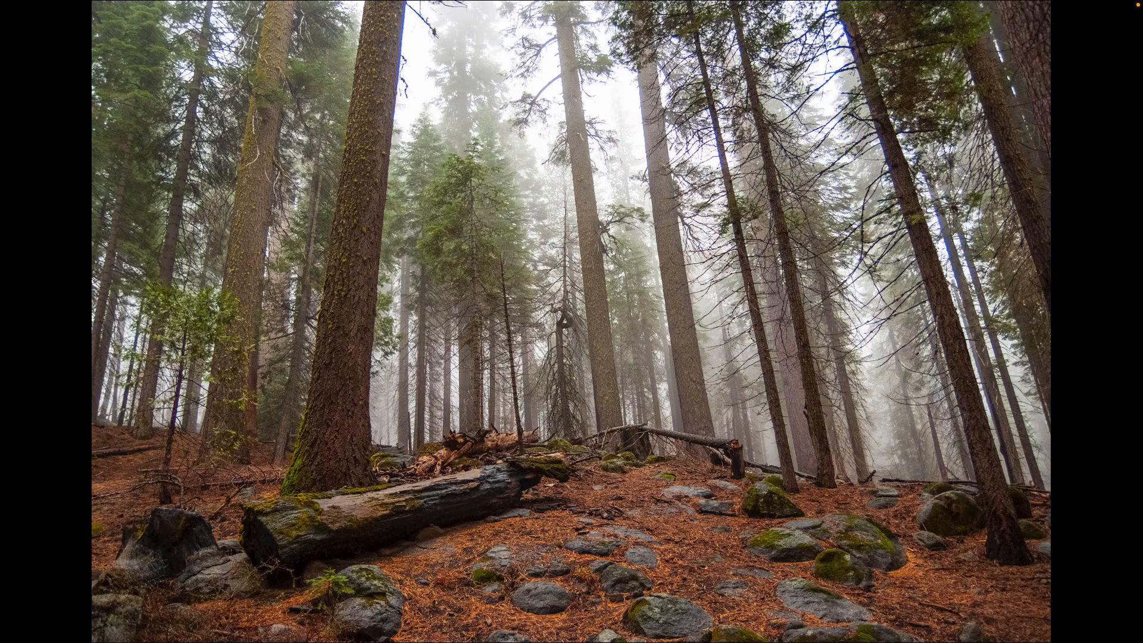